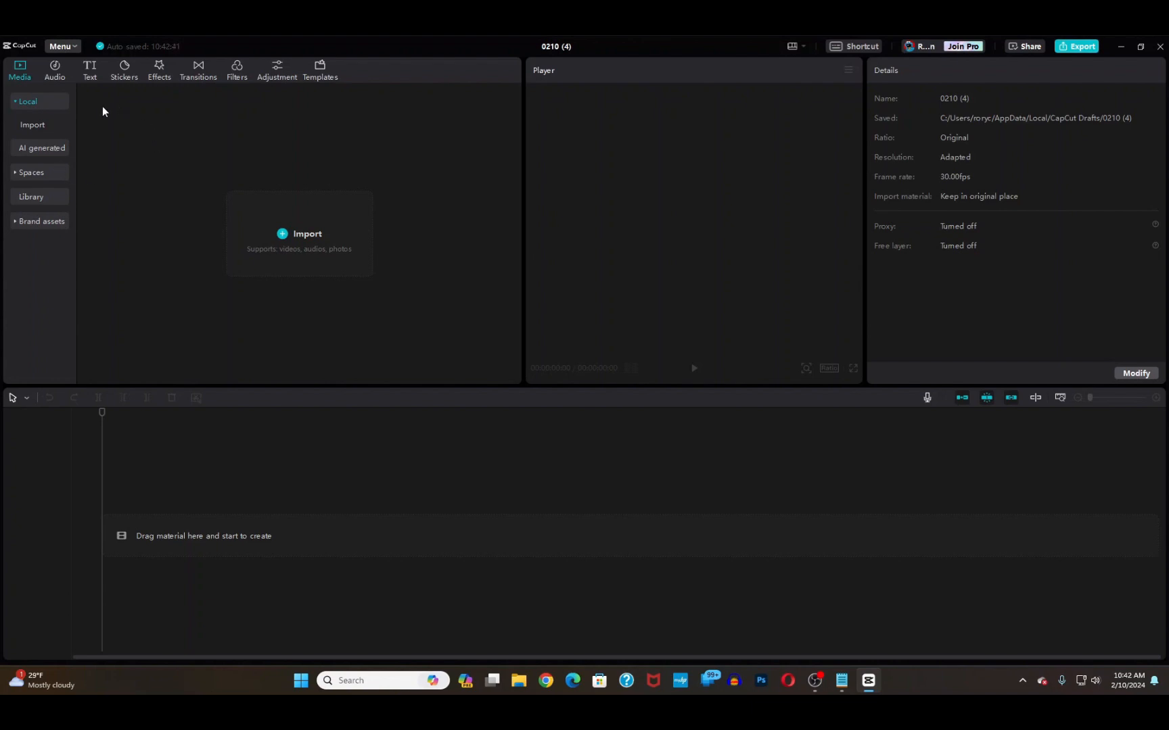
Step: Generate AI images from the prompt "a dozen eggs sitting on the kitchen counter", replacing the default description
click(42, 148)
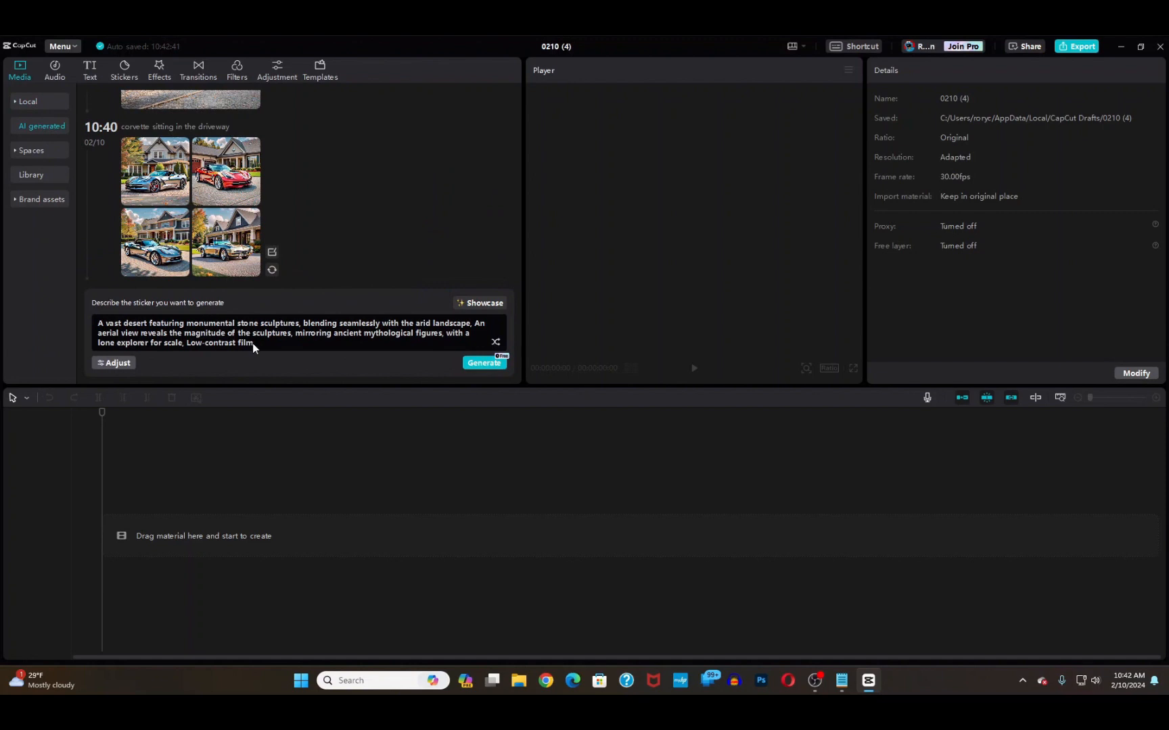
drag(252, 344, 102, 319)
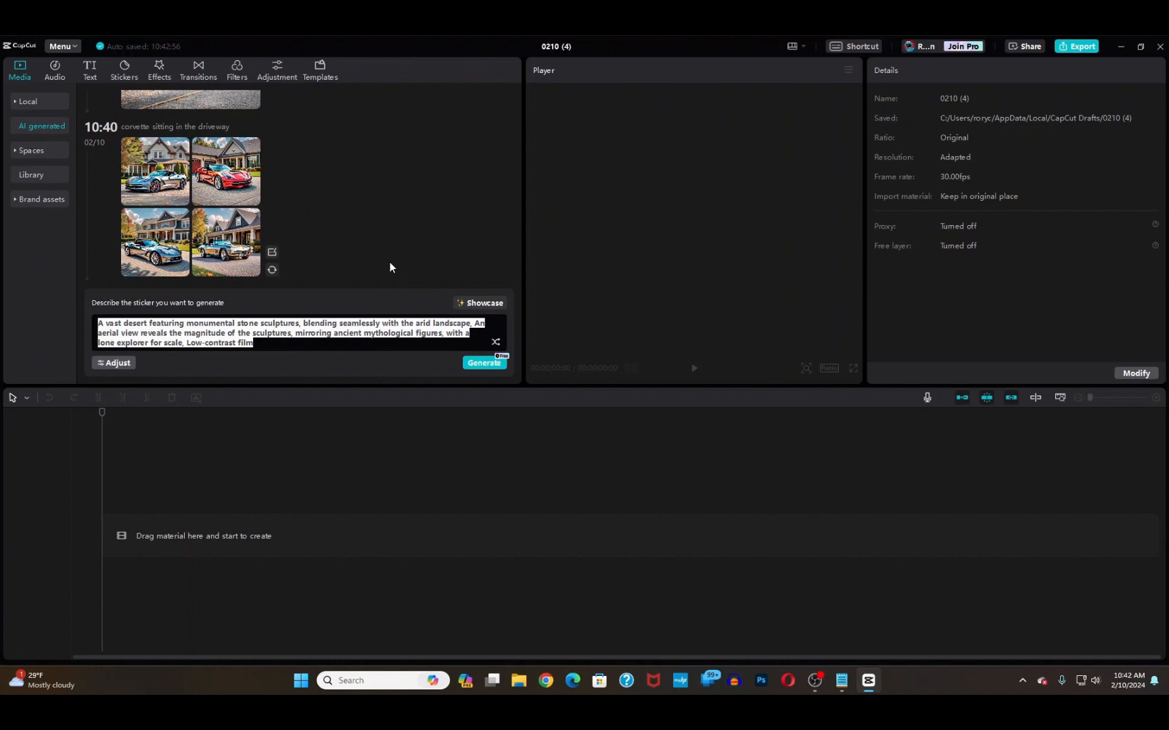
key(BackSpace)
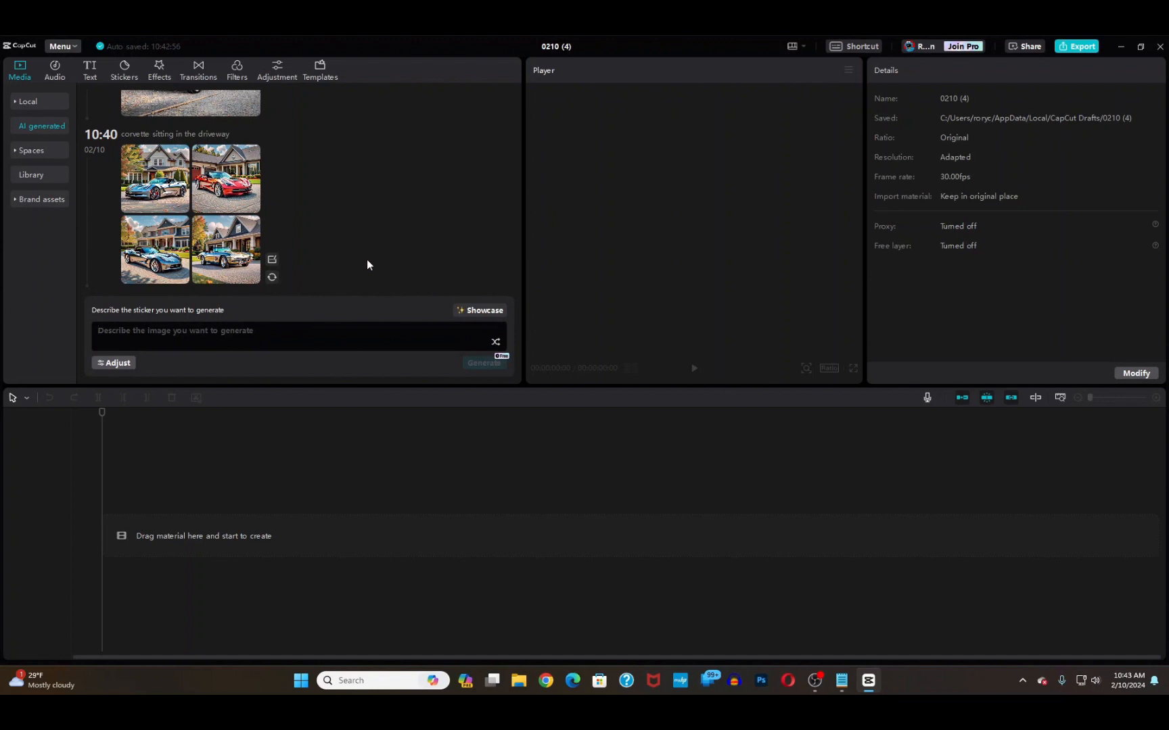
text(a dozen eggs sitting on the kitchen counter)
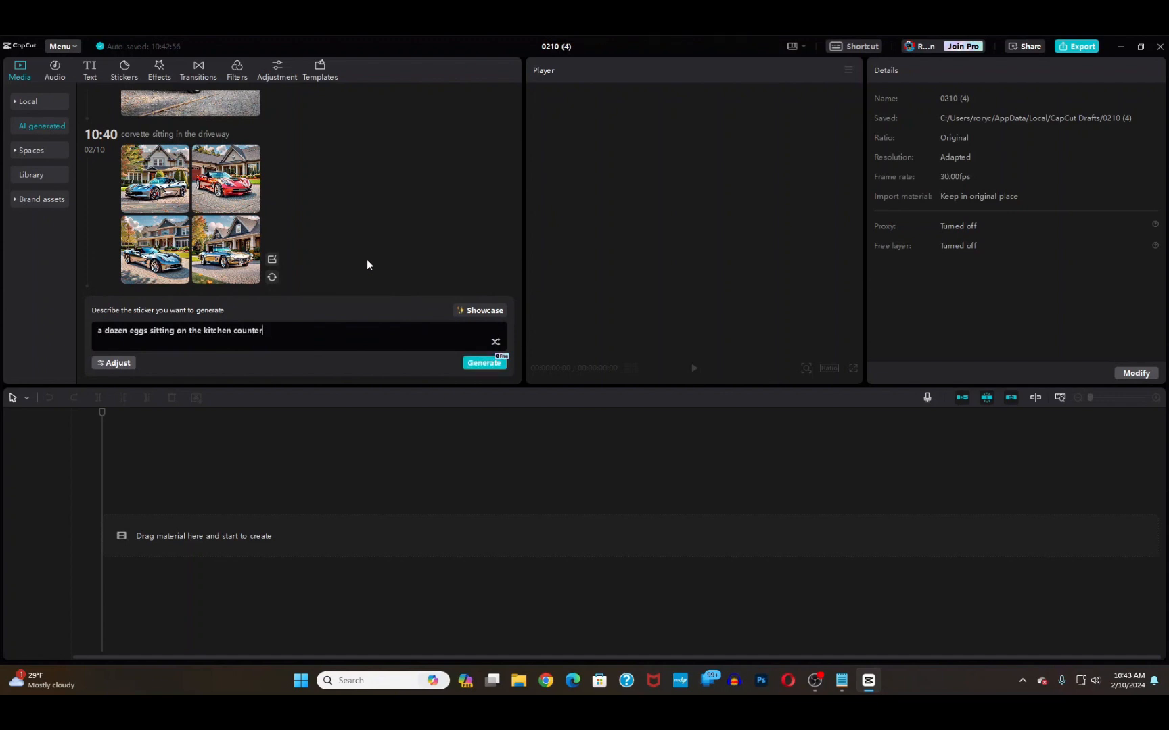
click(476, 364)
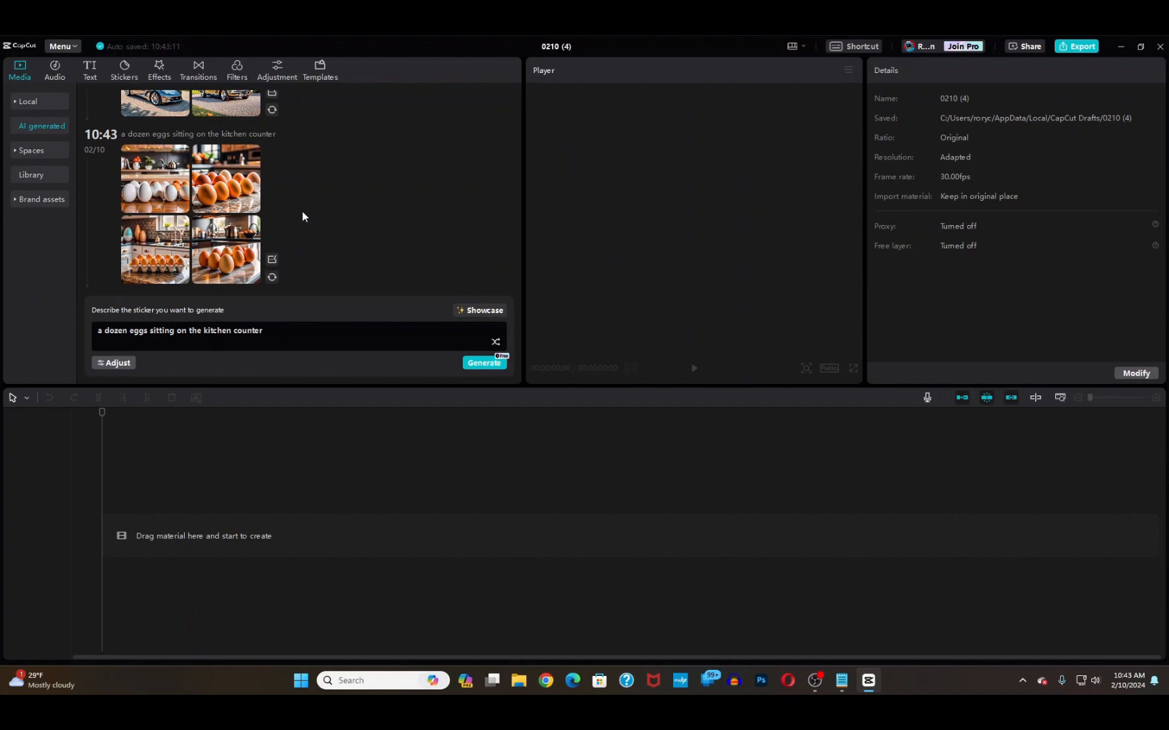
Step: Preview each of the four generated egg images and create an HD version of the one with the eggs in a carton
click(155, 187)
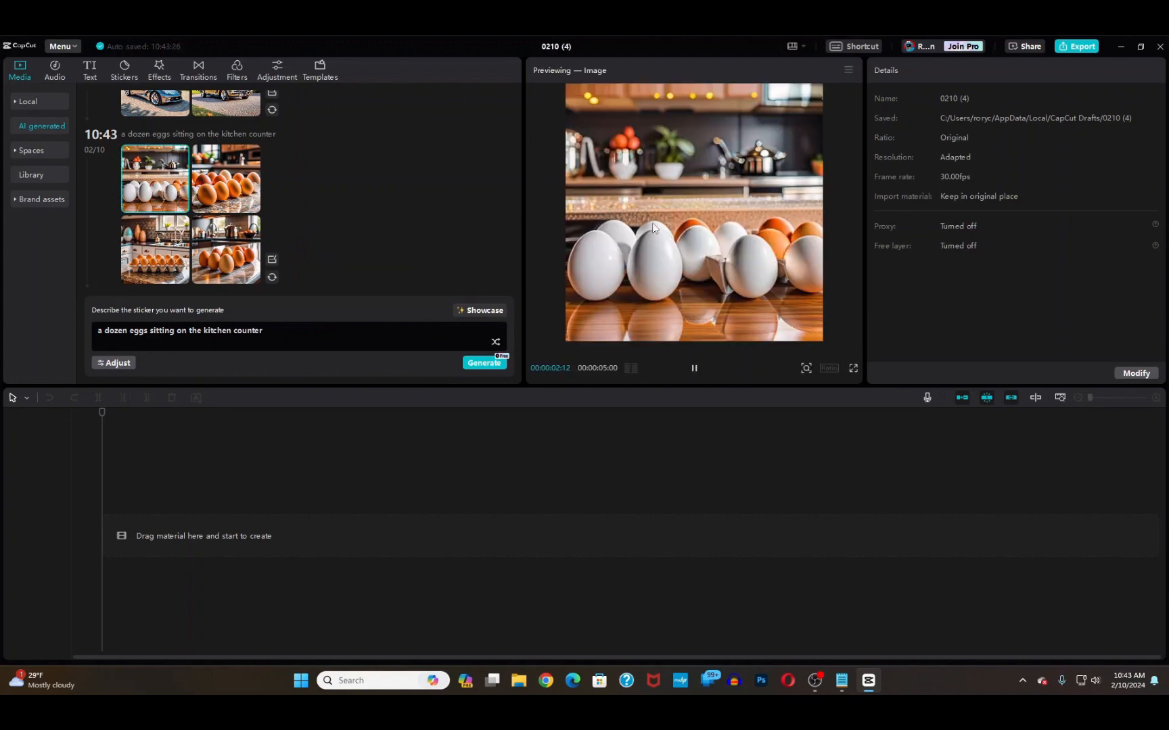
click(218, 188)
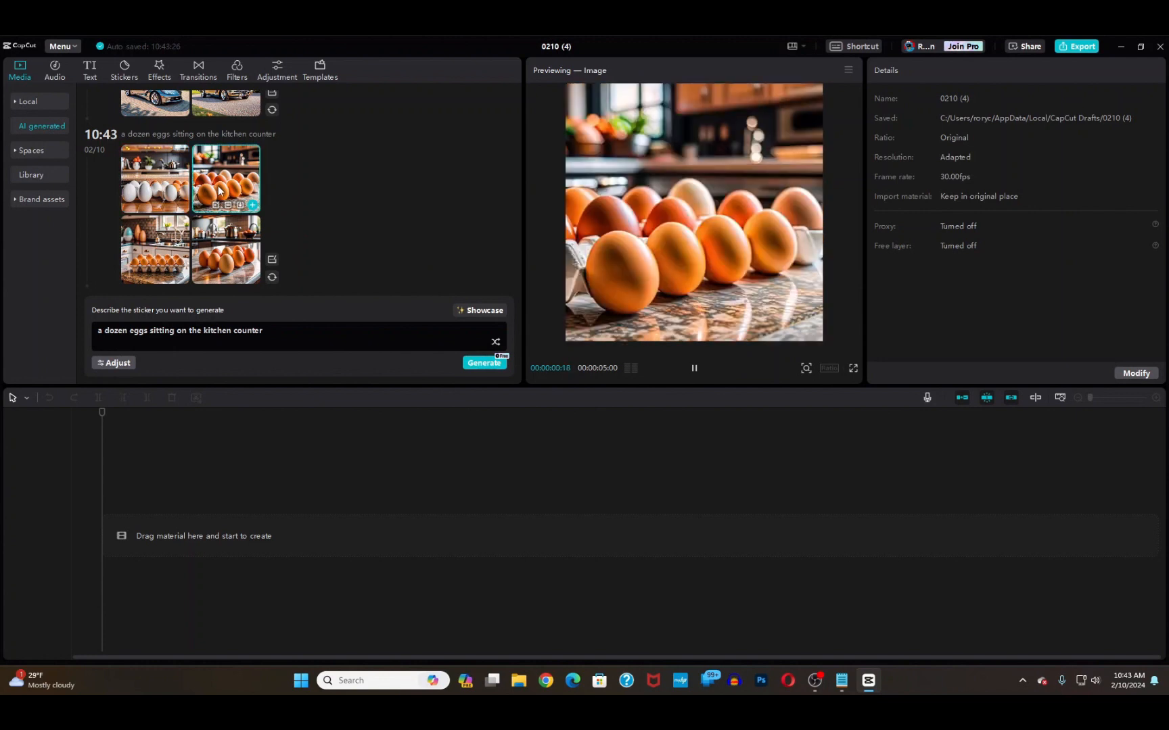
click(219, 249)
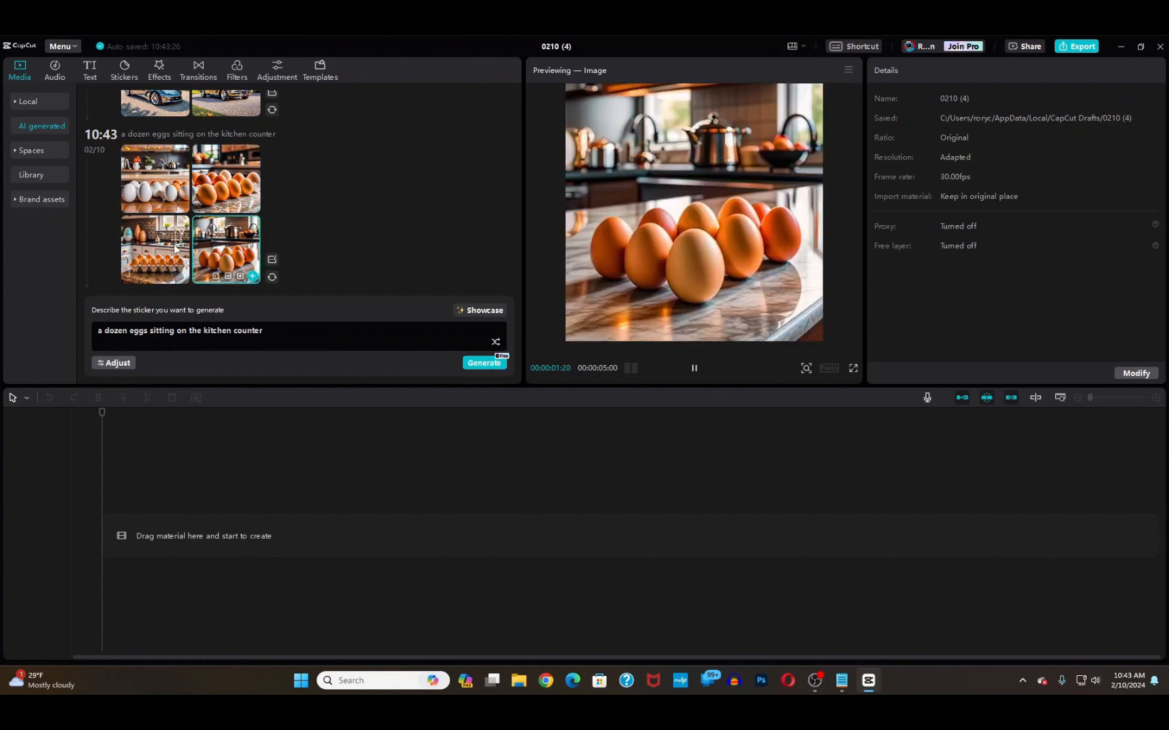
click(155, 251)
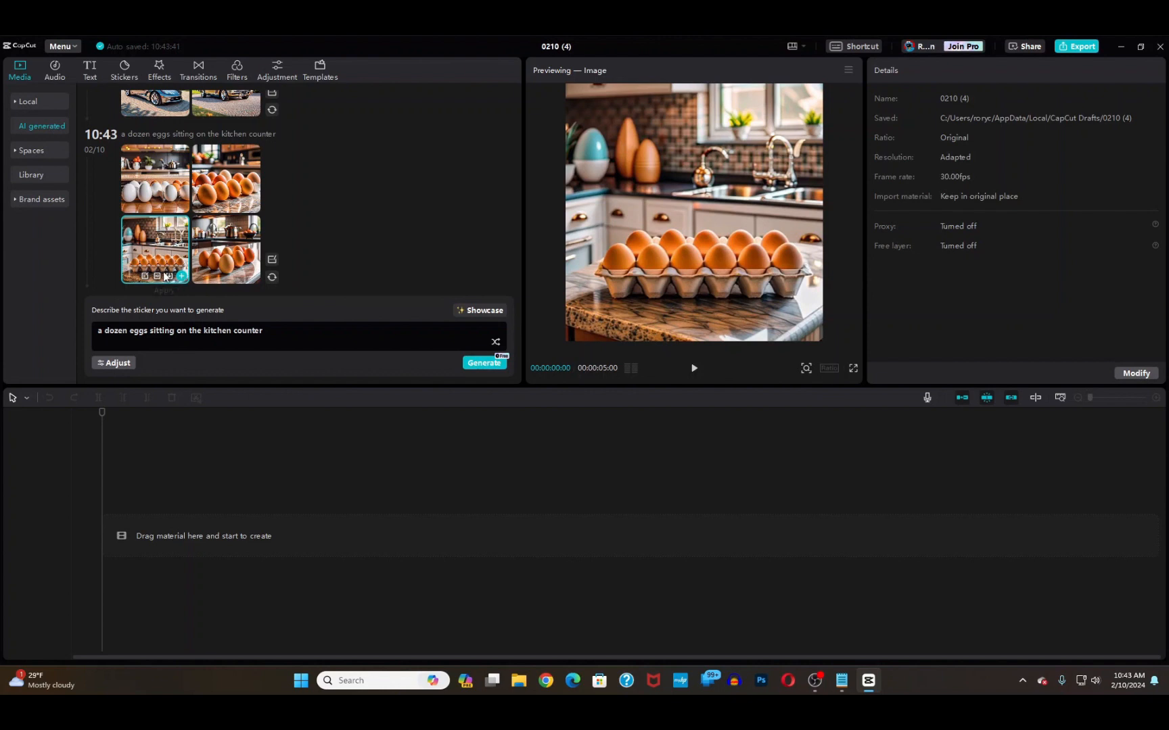
click(156, 277)
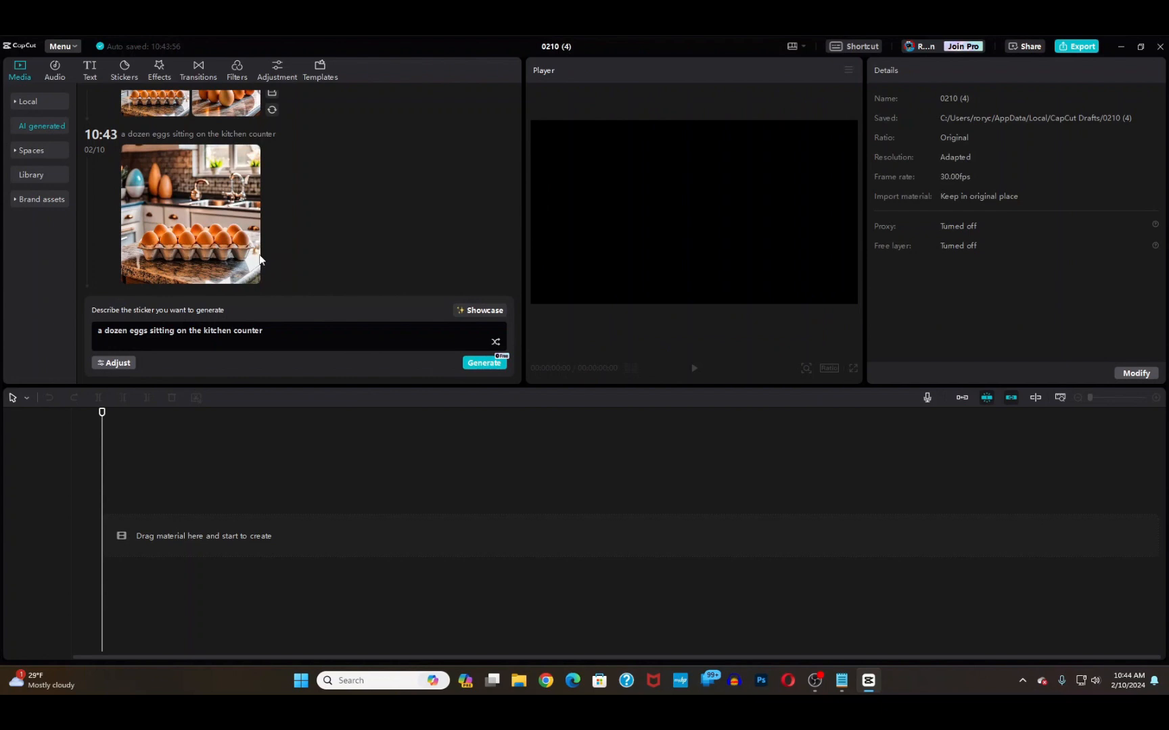
Step: Compare the HD egg carton image with its original version in the preview
click(256, 259)
scroll(329, 234, up, 1)
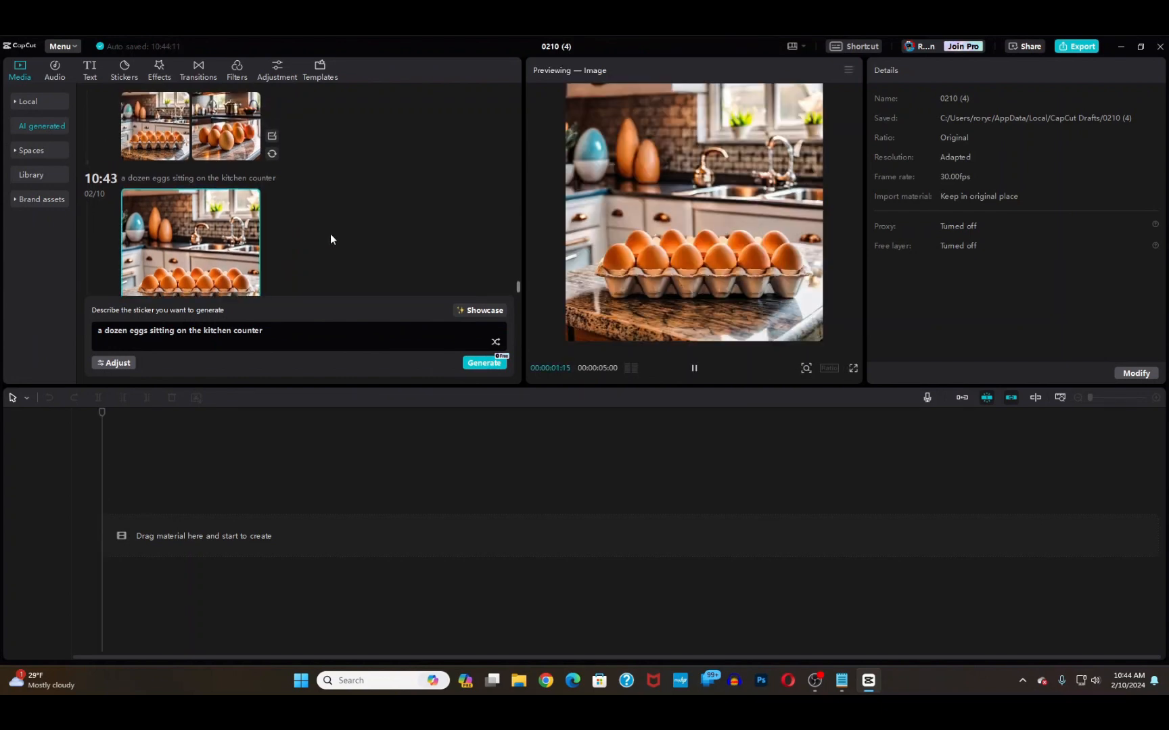
scroll(327, 233, up, 1)
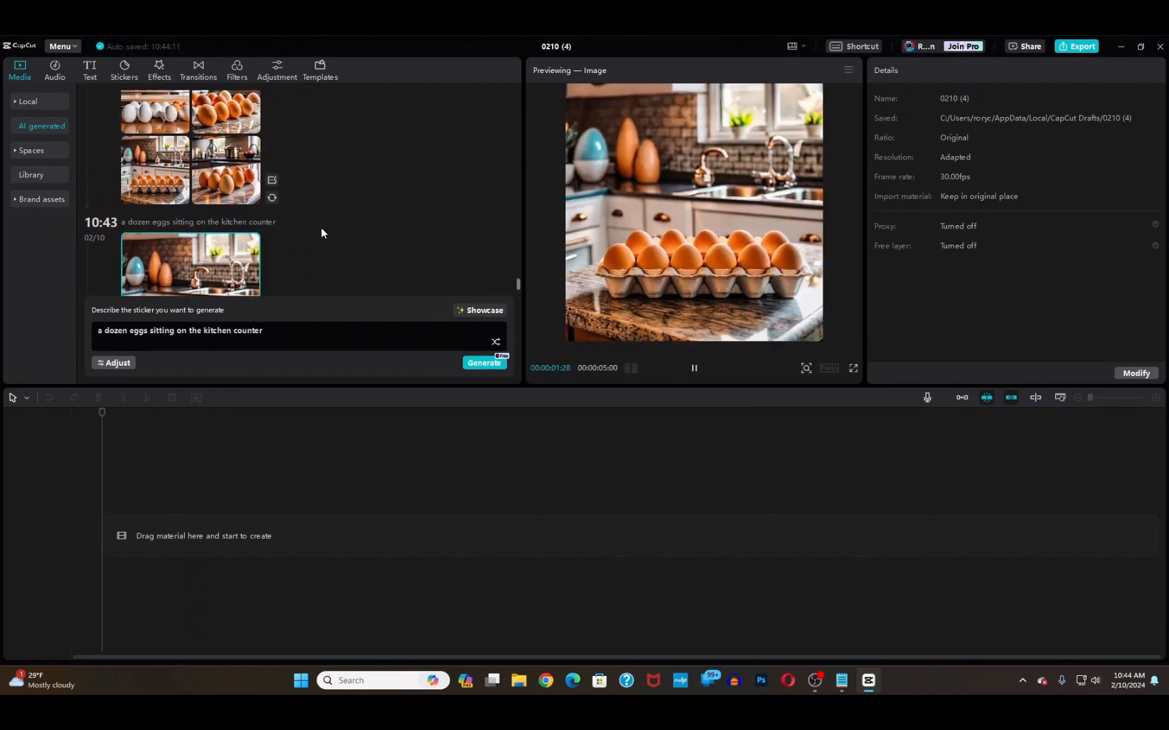
click(161, 165)
scroll(286, 173, down, 1)
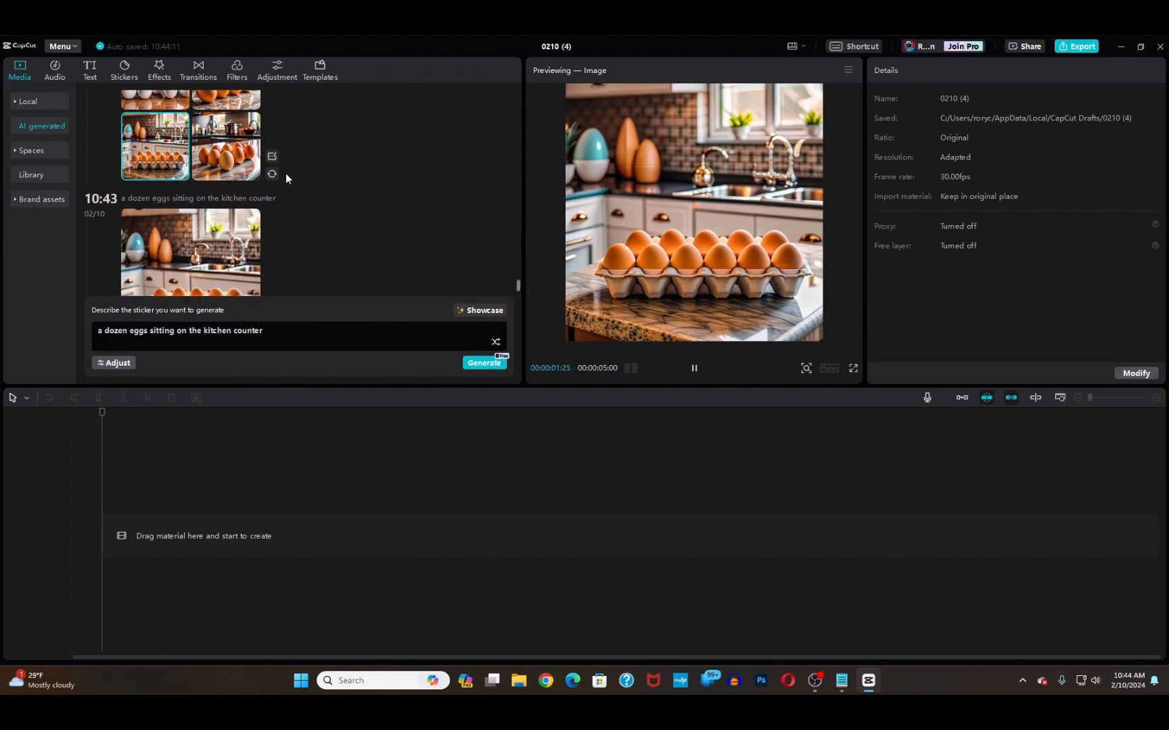
click(172, 234)
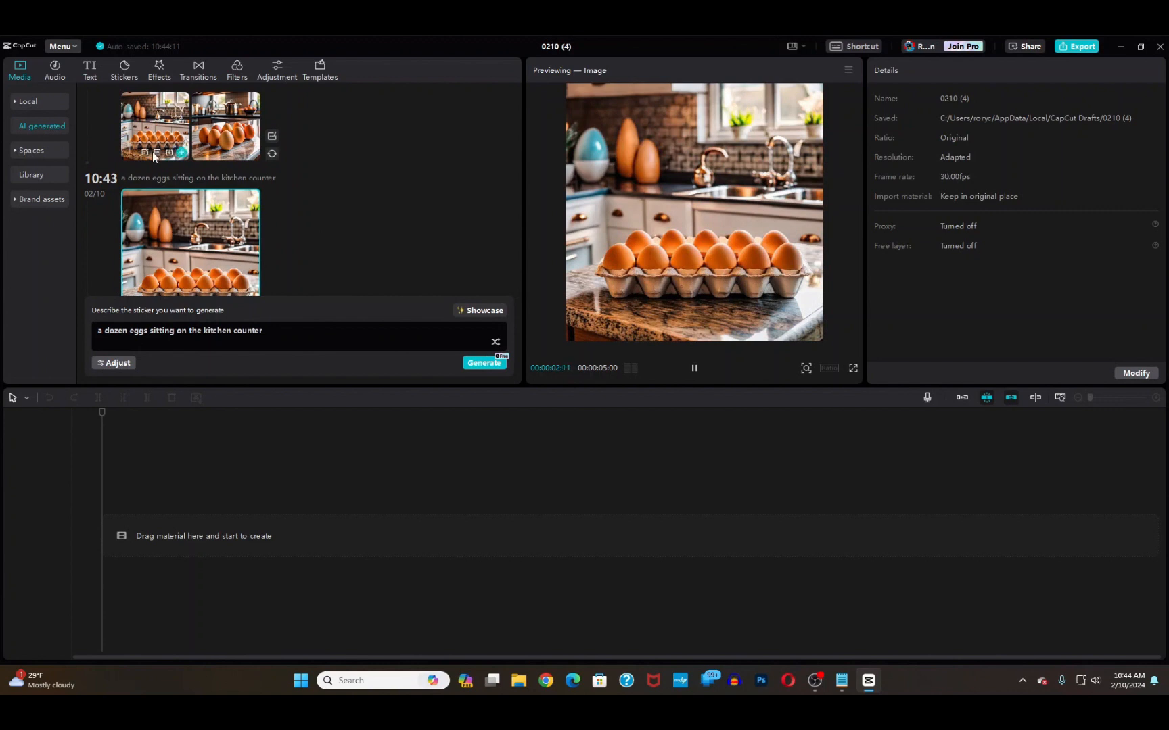
click(159, 132)
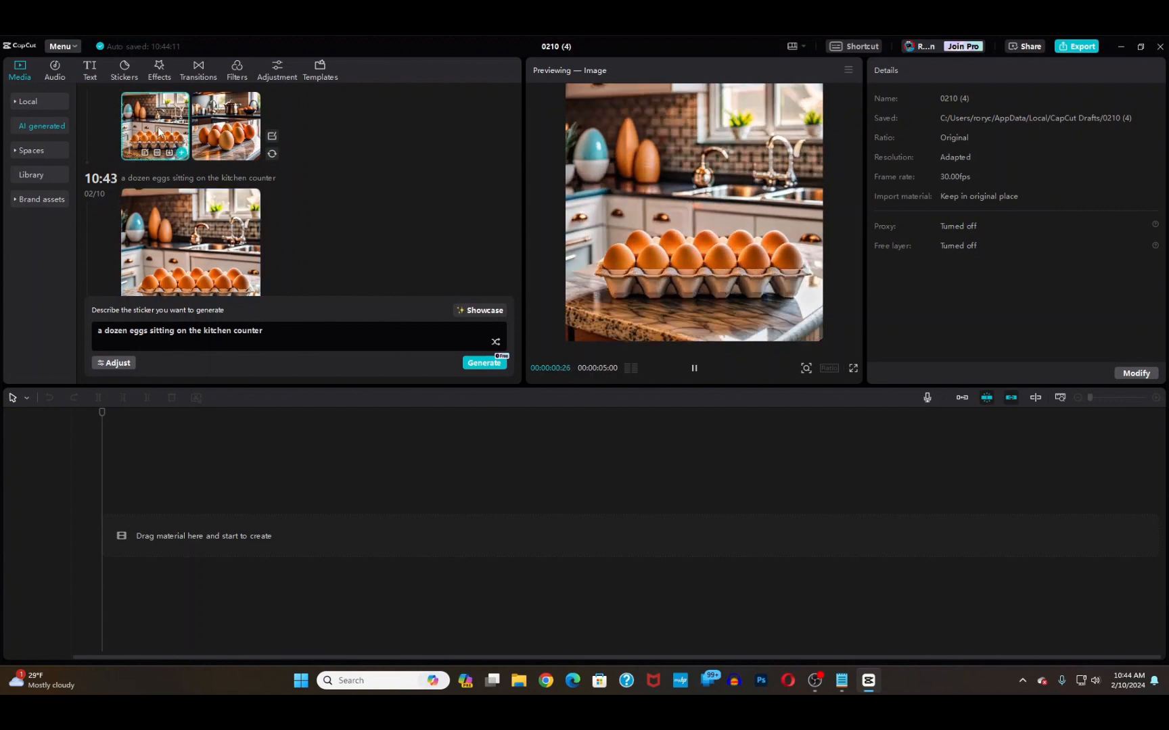
click(159, 235)
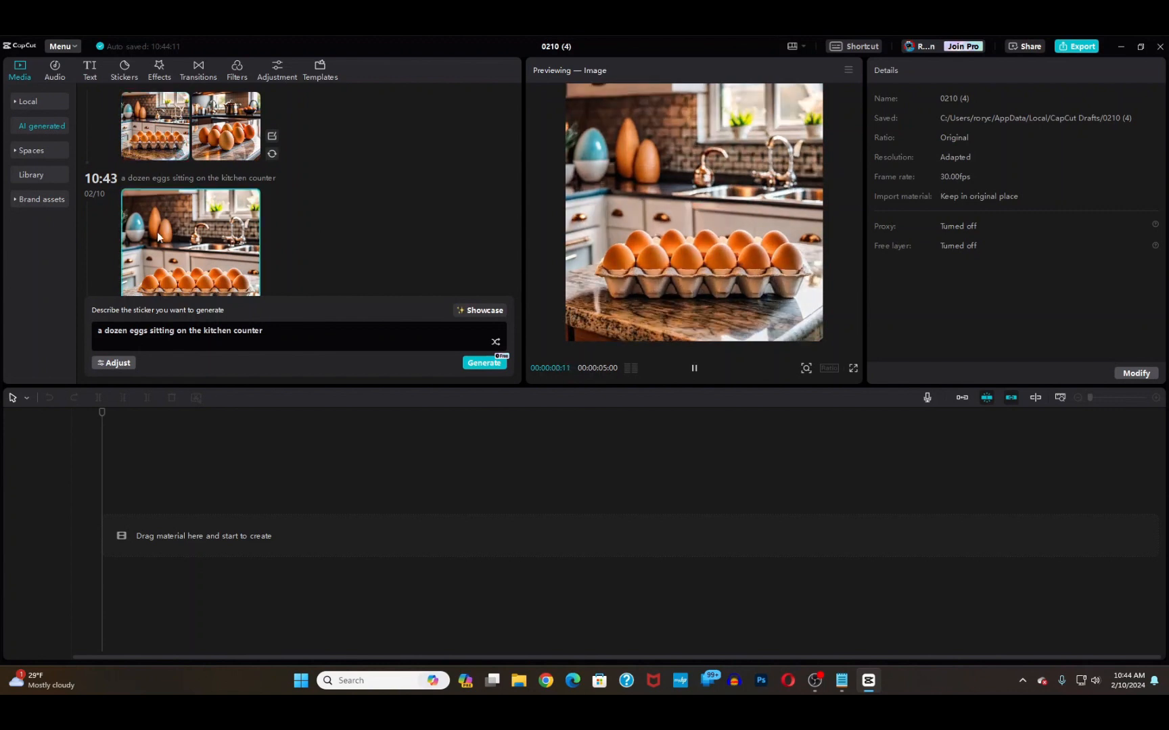
scroll(158, 236, down, 1)
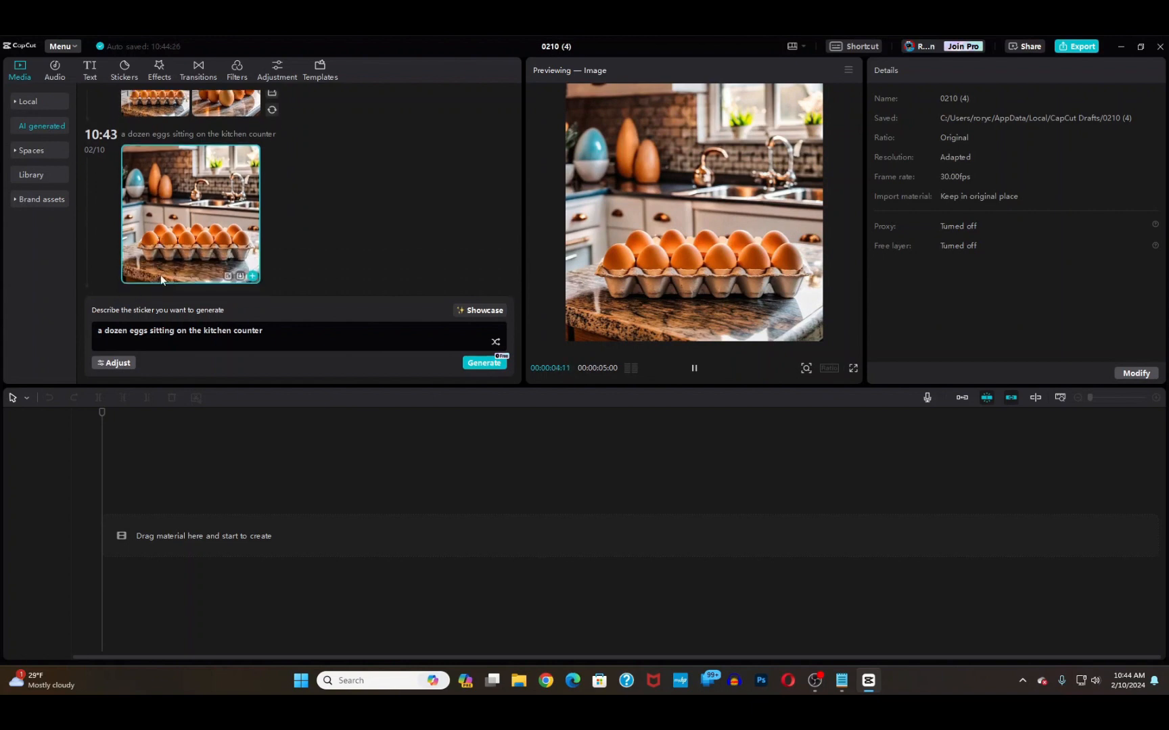
Step: Replace the prompt with "corvette sitting in the driveway" and generate a new set of AI images
drag(262, 329, 84, 320)
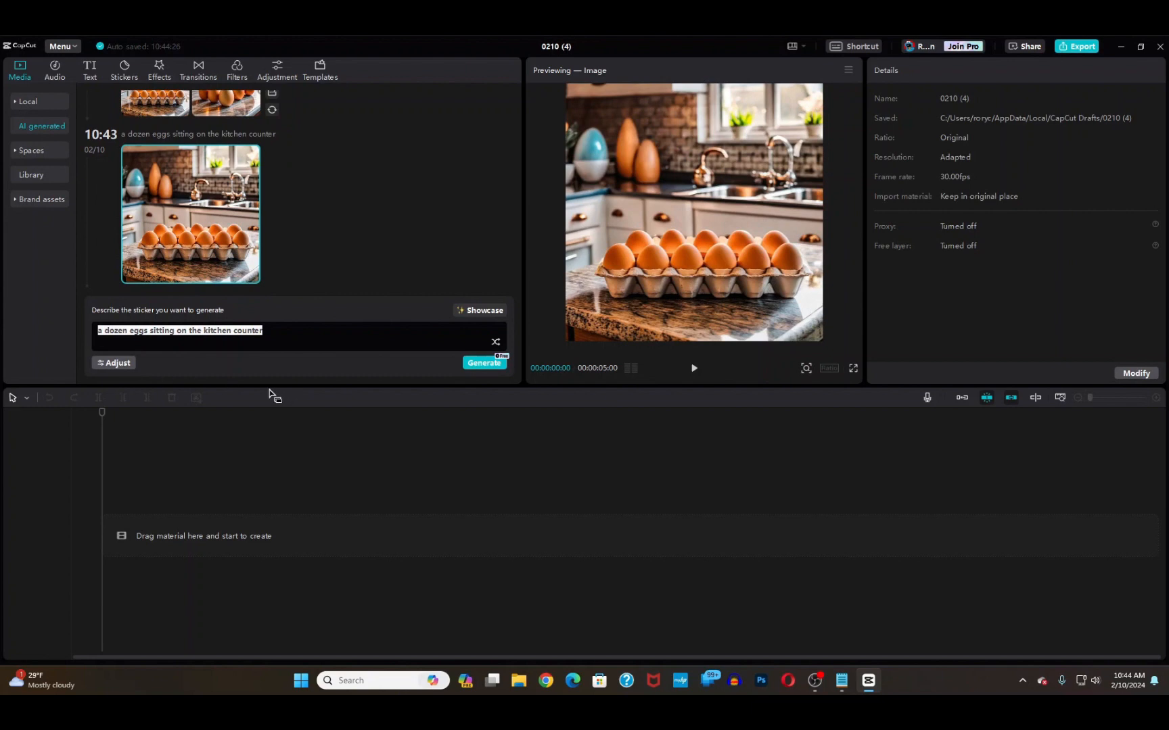
text(u)
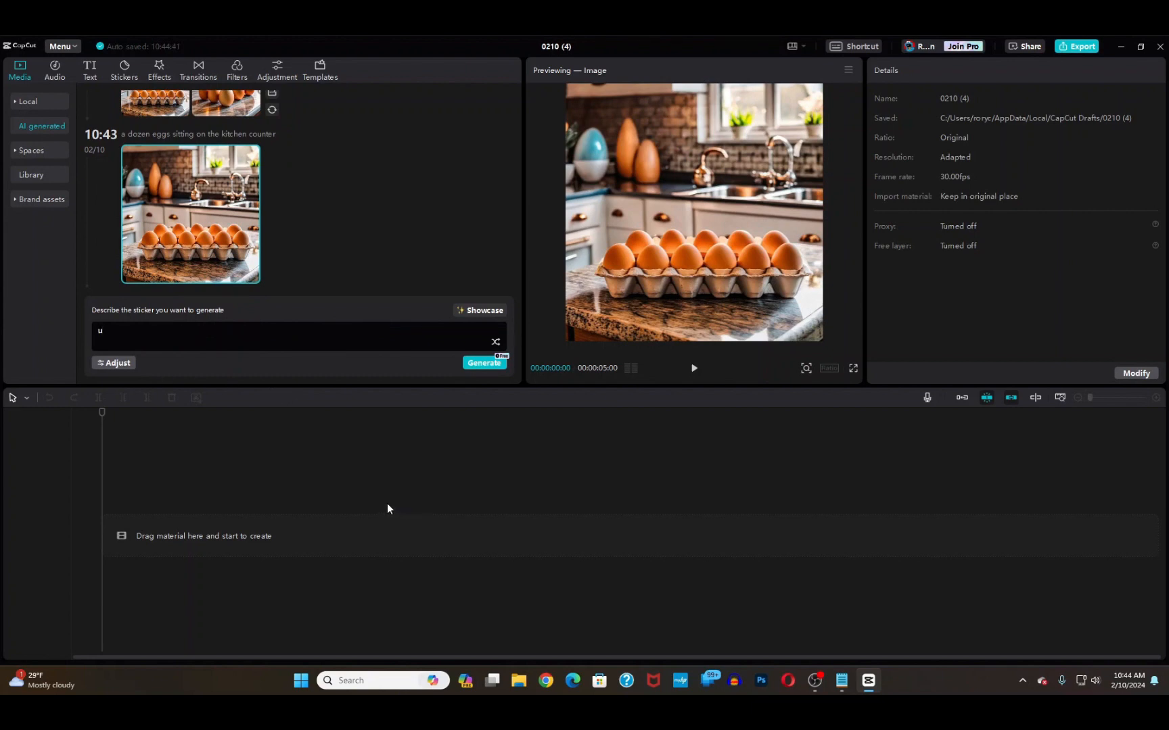
key(BackSpace)
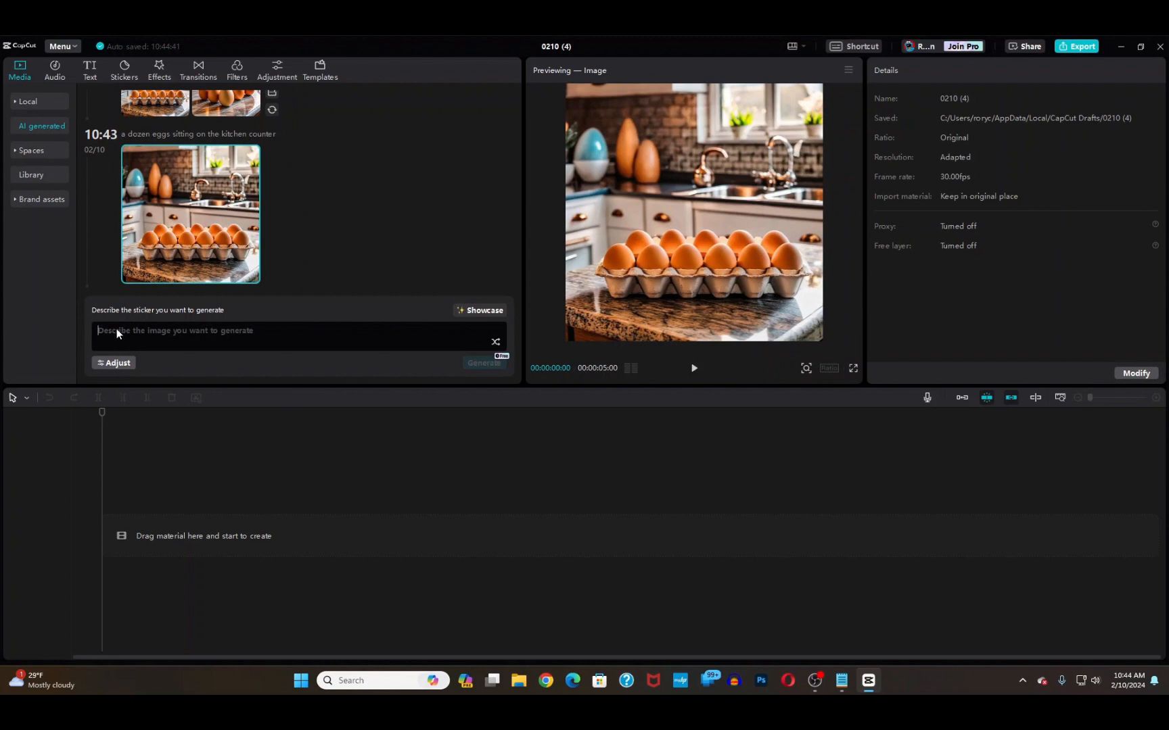
text(corvette sitting in the driveway)
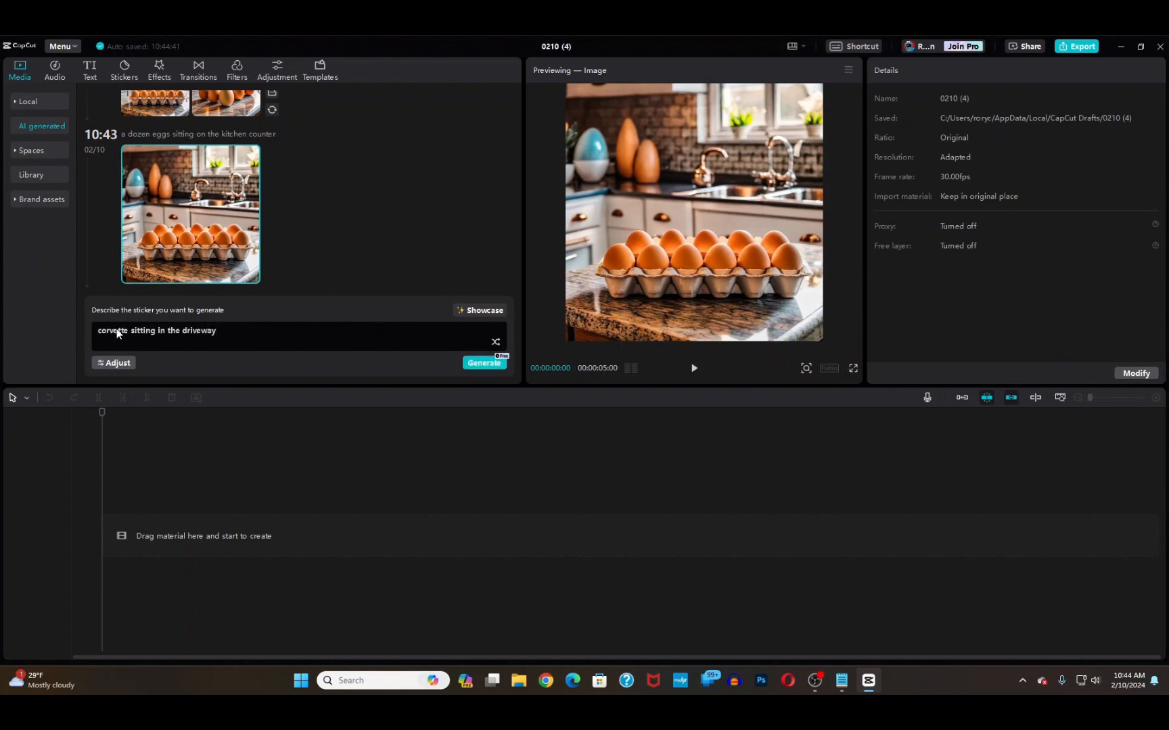
click(482, 363)
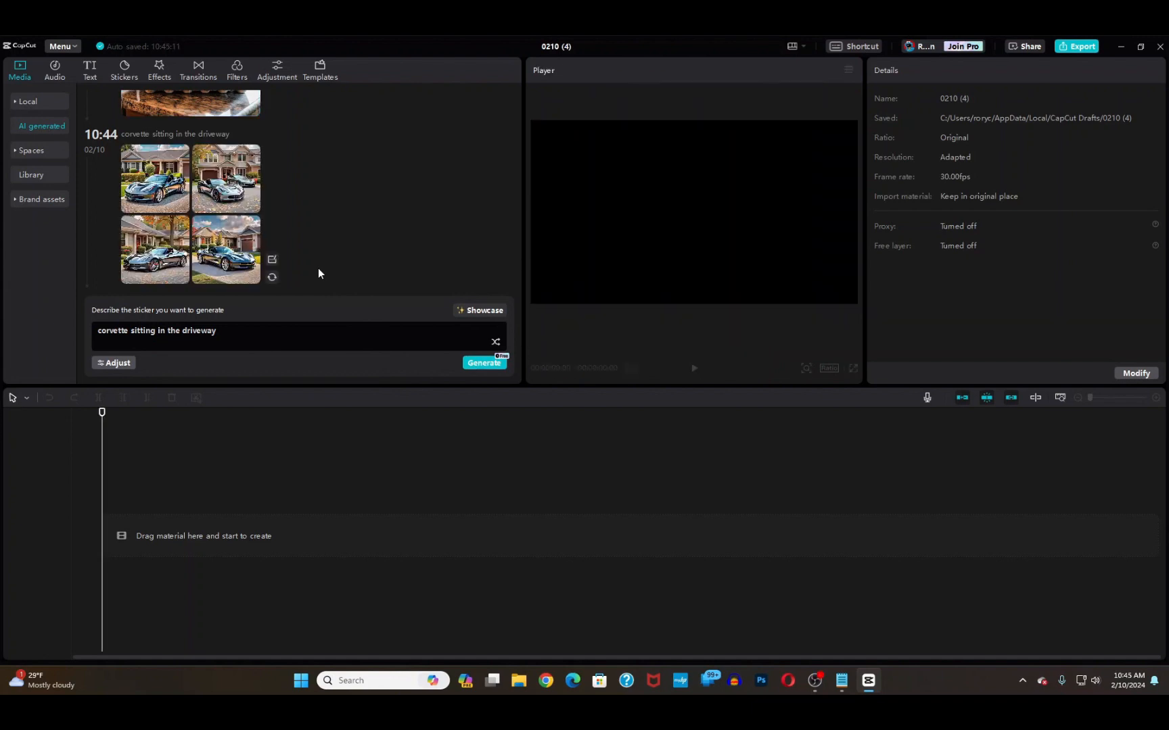
Step: Preview the four corvette images and create an HD version of the one with the large autumn tree behind the car
click(139, 180)
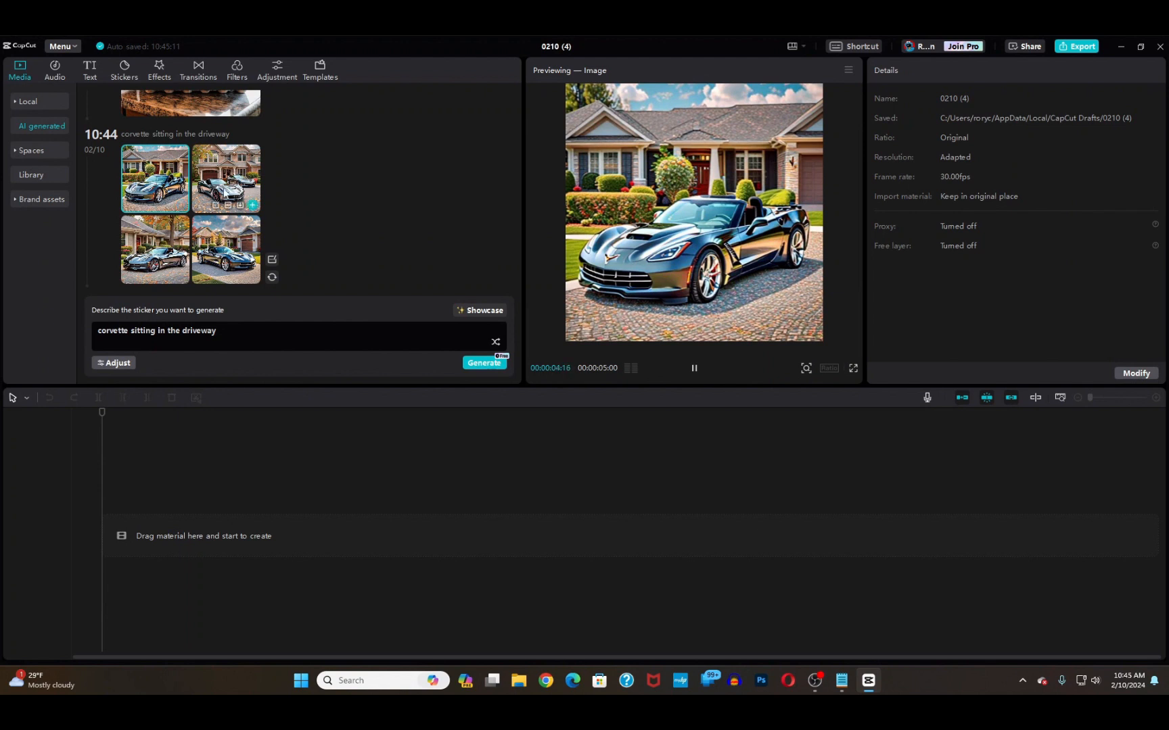
click(224, 192)
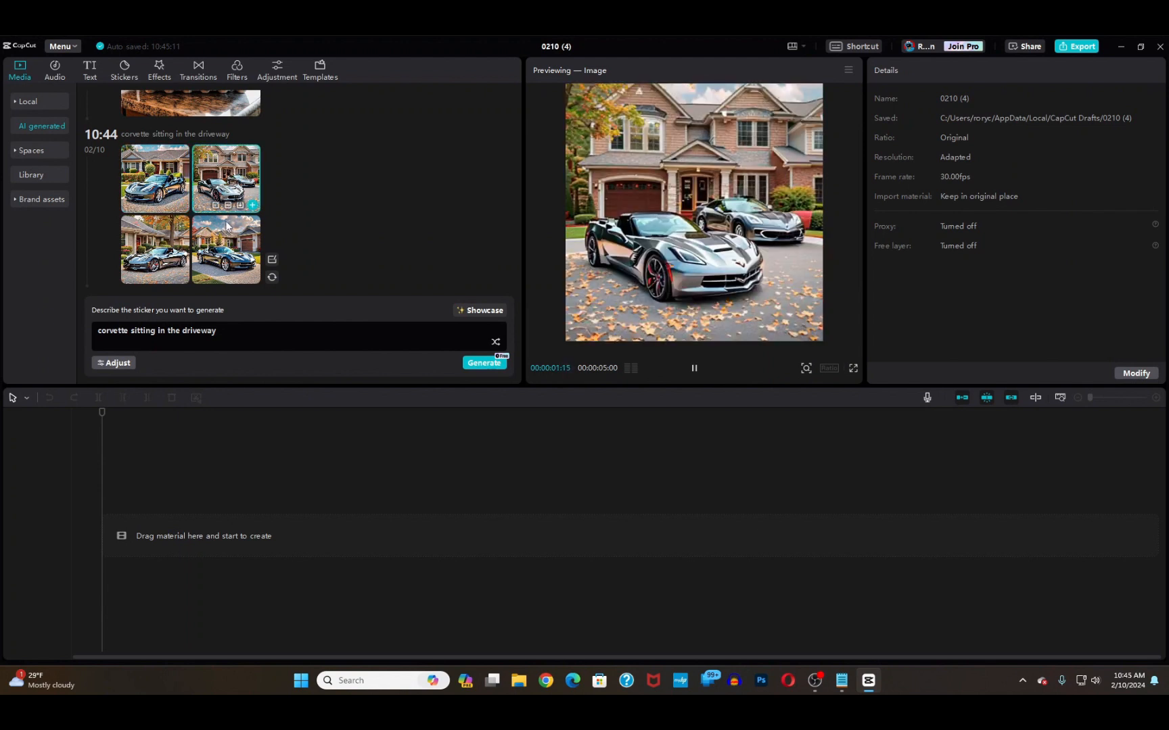
click(226, 243)
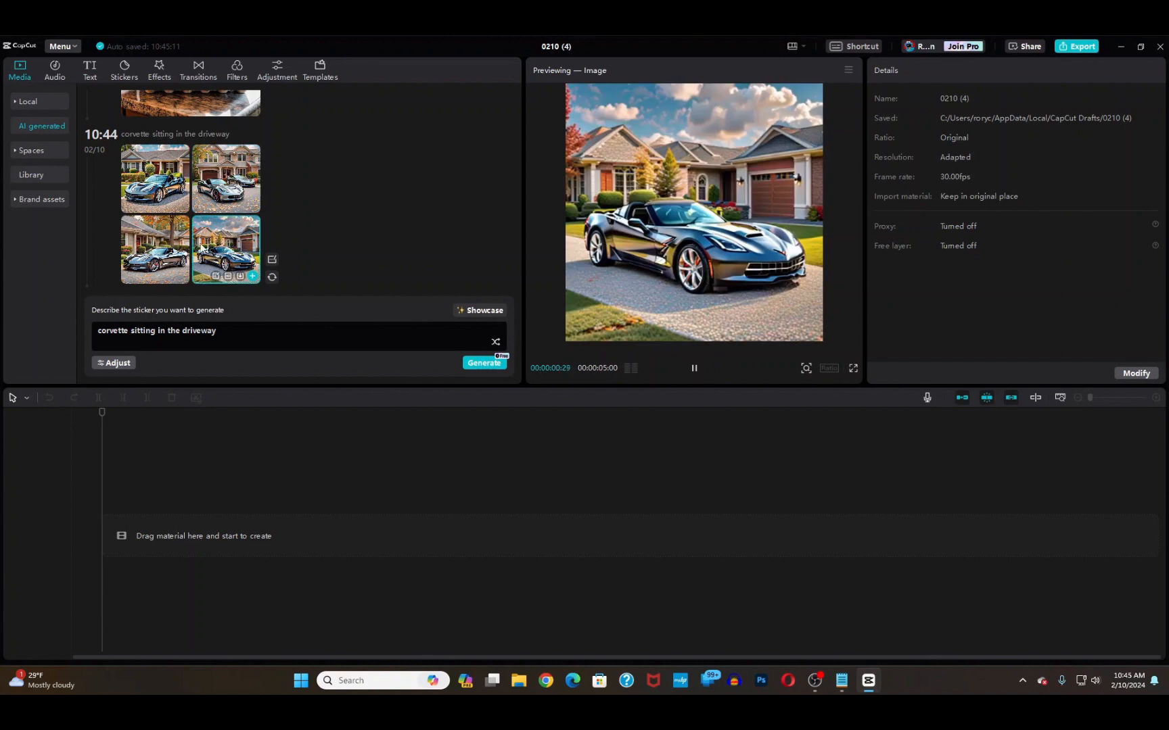
click(153, 248)
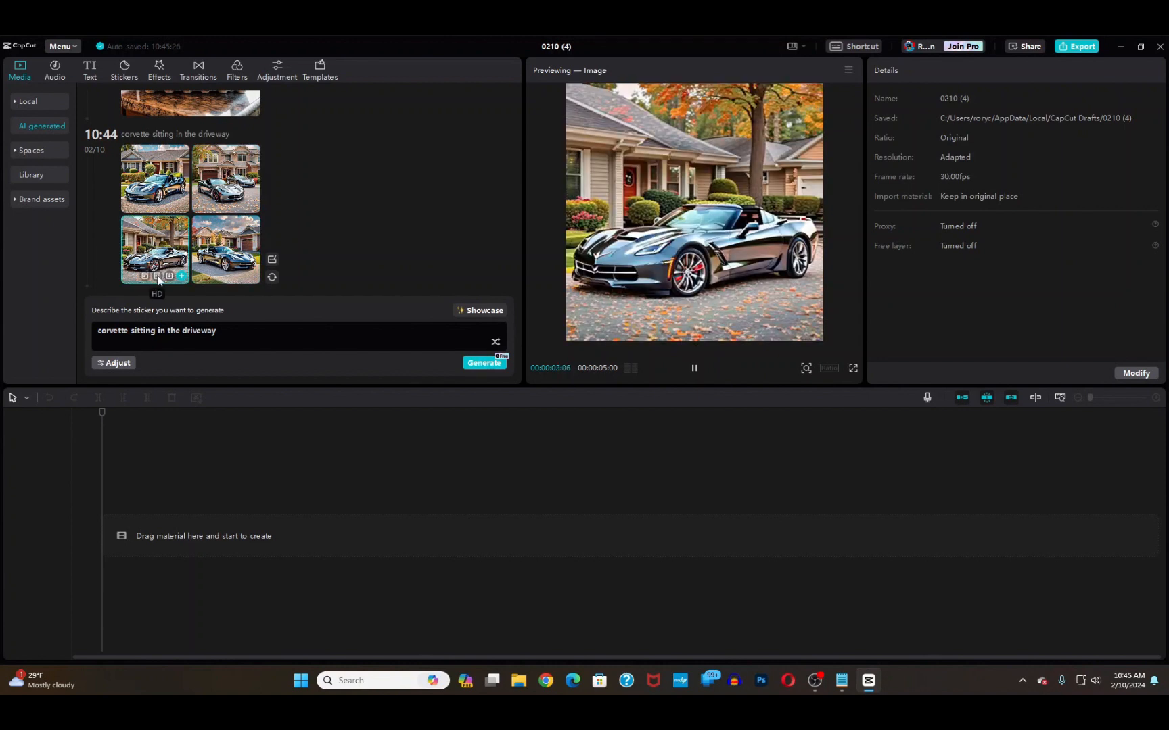
click(157, 275)
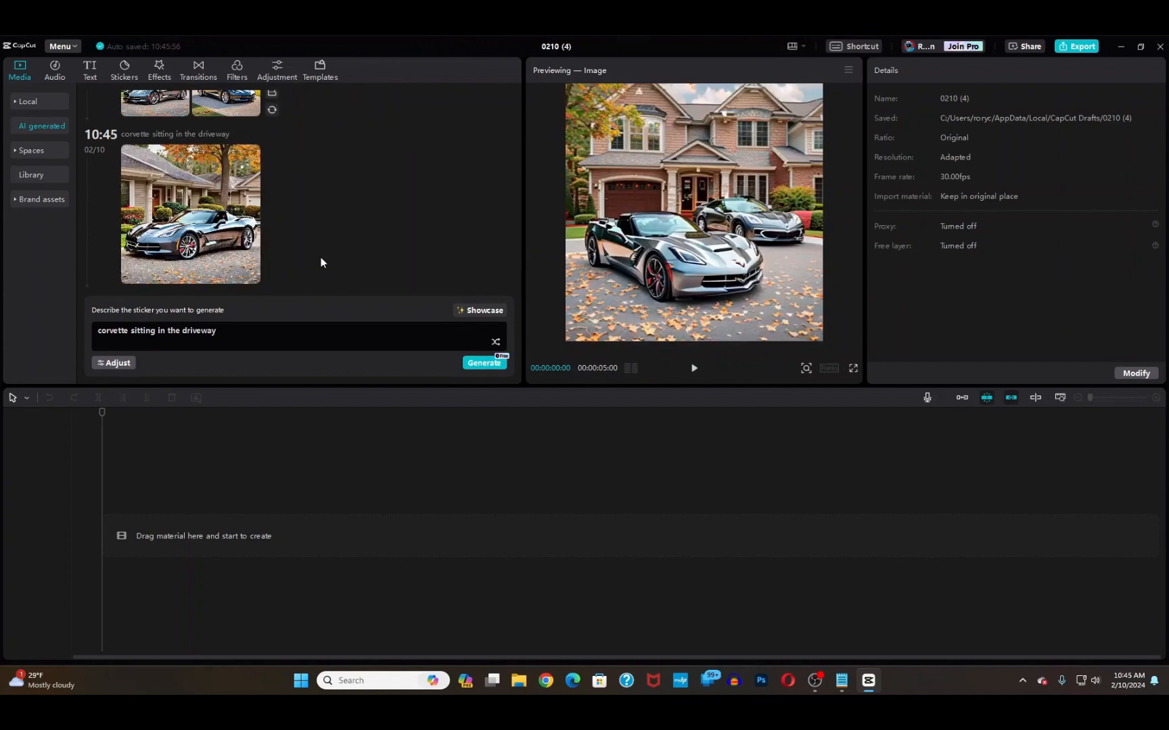
Step: Compare the HD corvette image with its original version in the preview
click(199, 230)
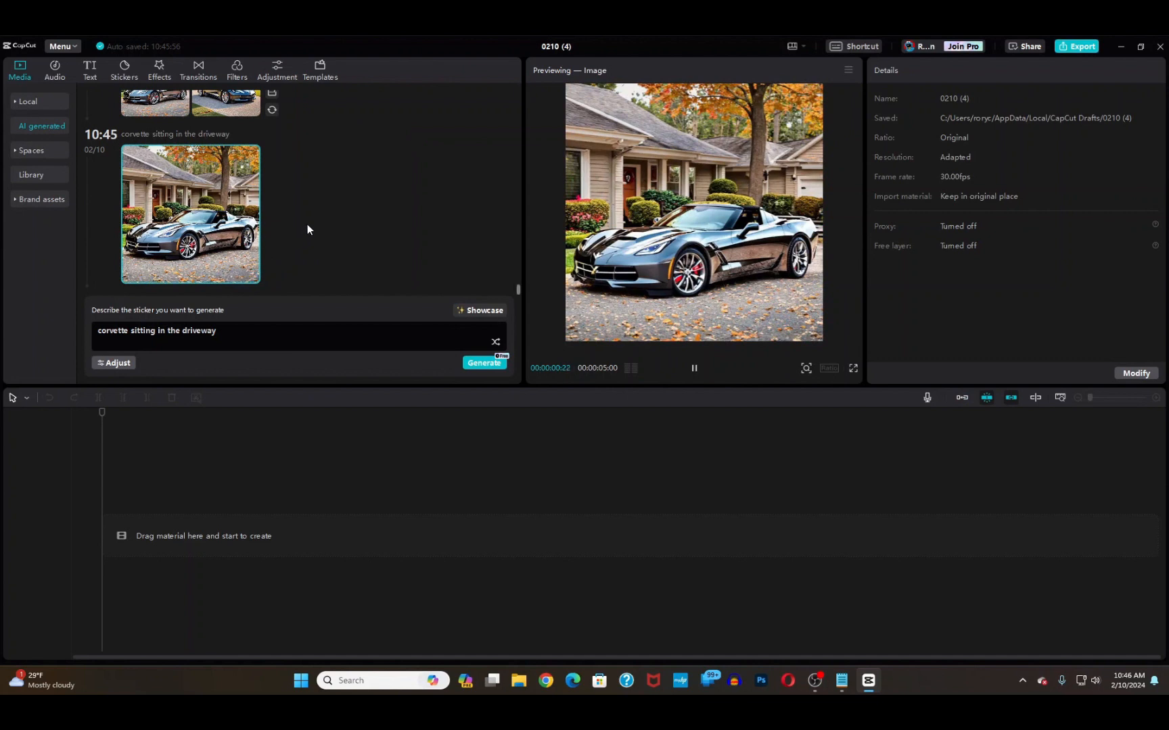
scroll(308, 224, up, 1)
scroll(309, 222, up, 1)
scroll(217, 165, down, 1)
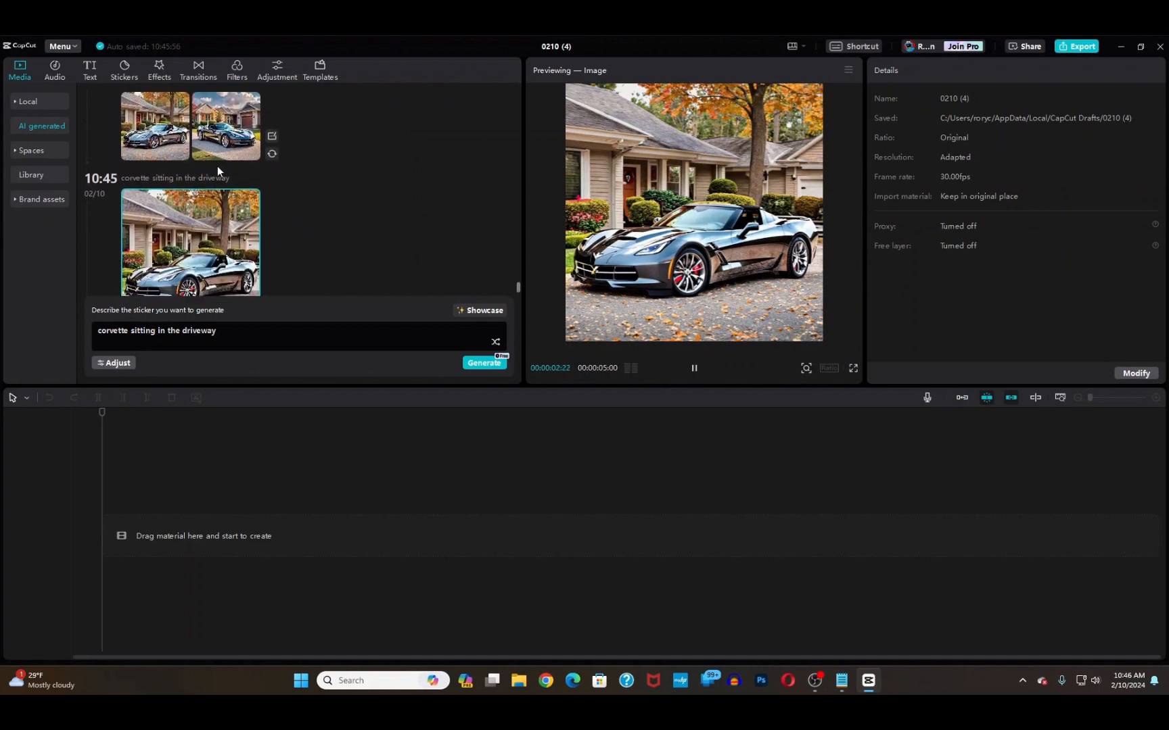
click(171, 136)
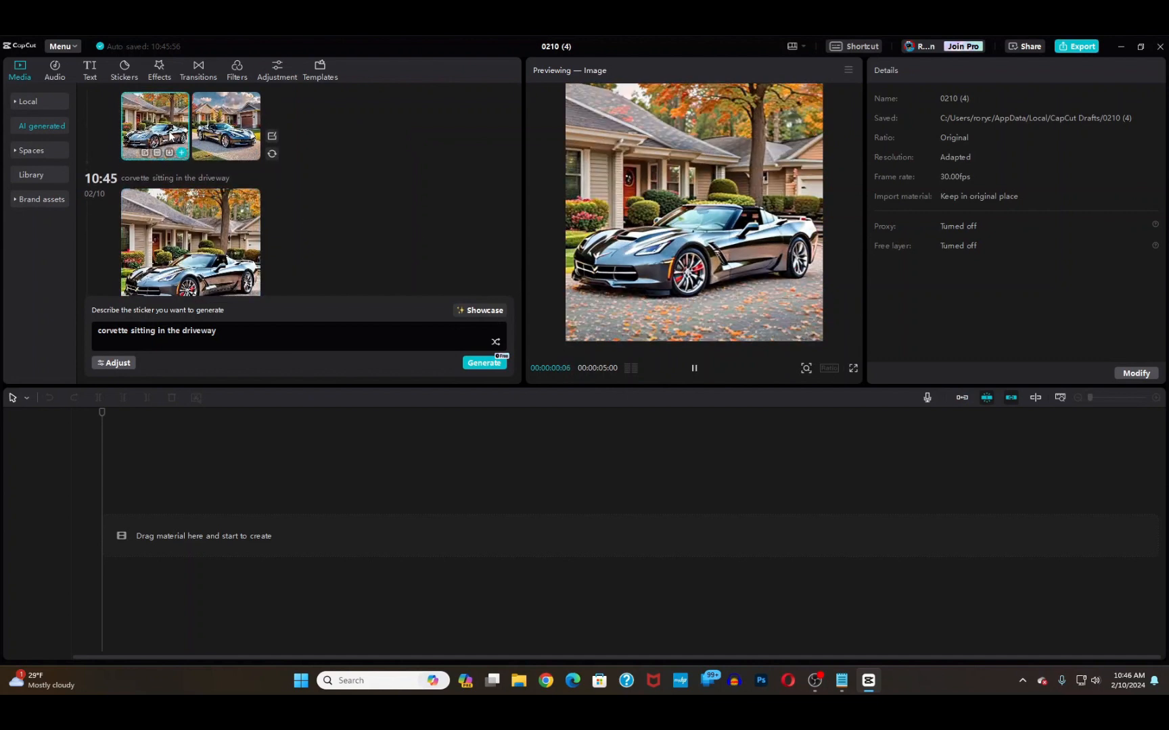
click(186, 226)
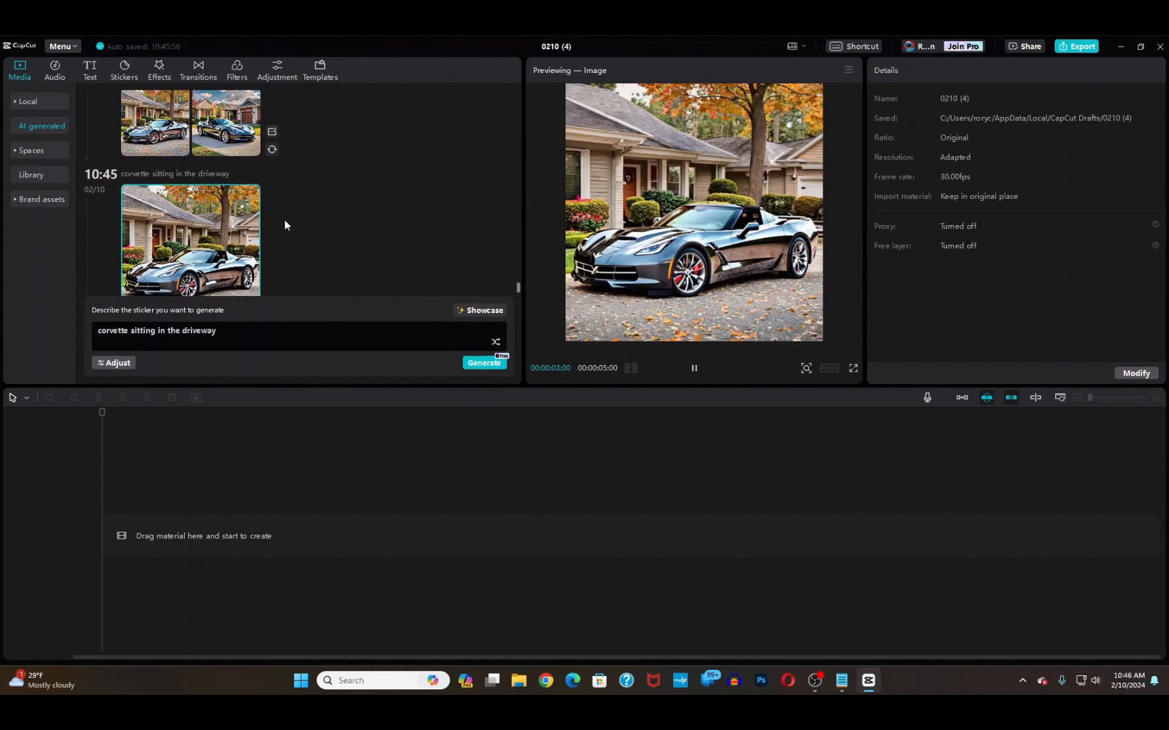
scroll(284, 219, down, 1)
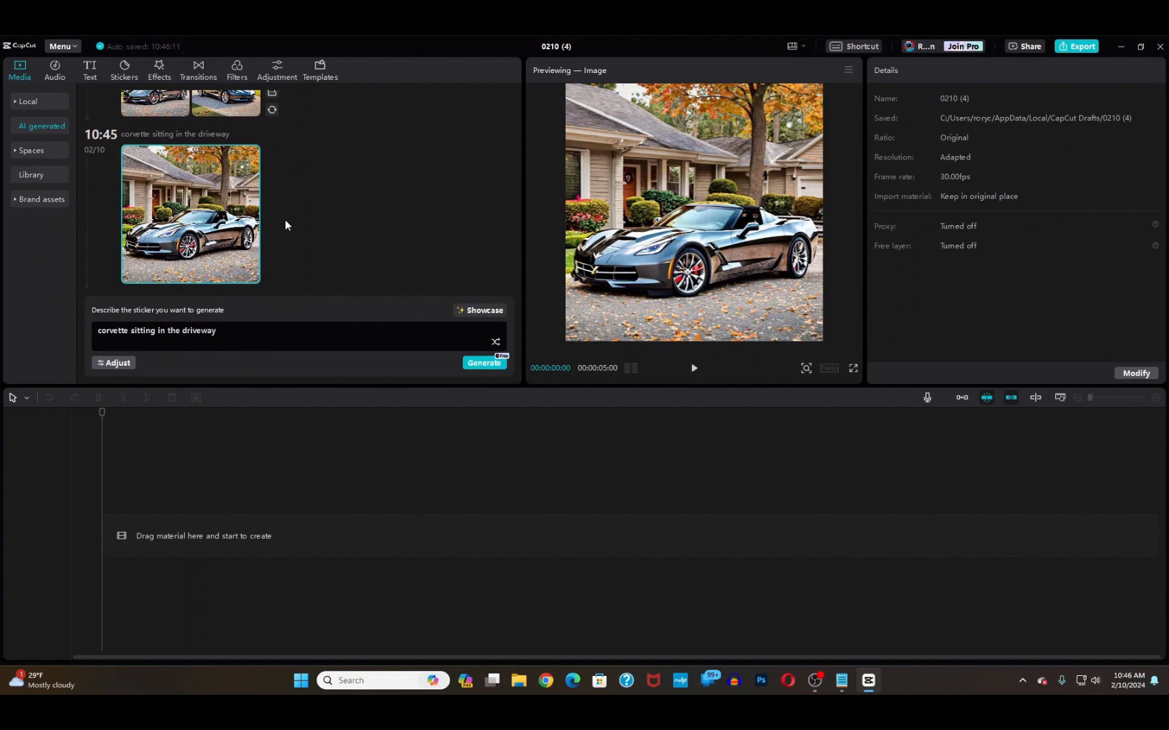
Step: Regenerate the four-image corvette set and preview the new image showing a black and a yellow car
scroll(285, 225, up, 2)
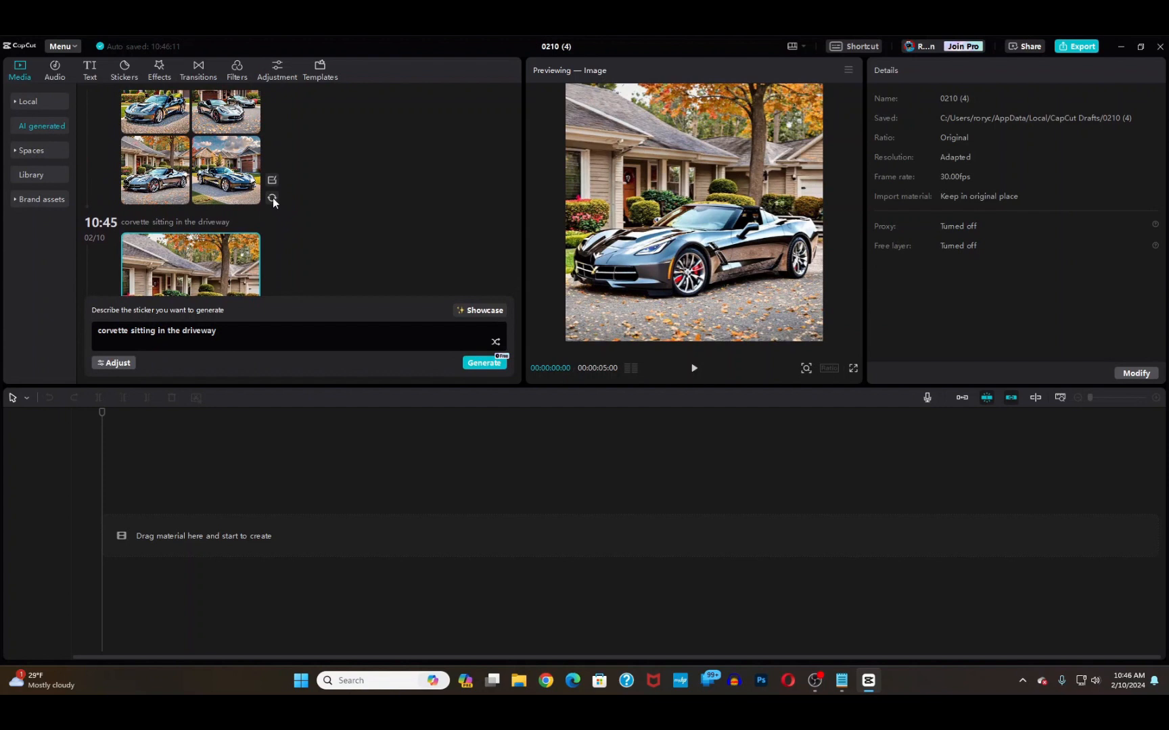
click(273, 198)
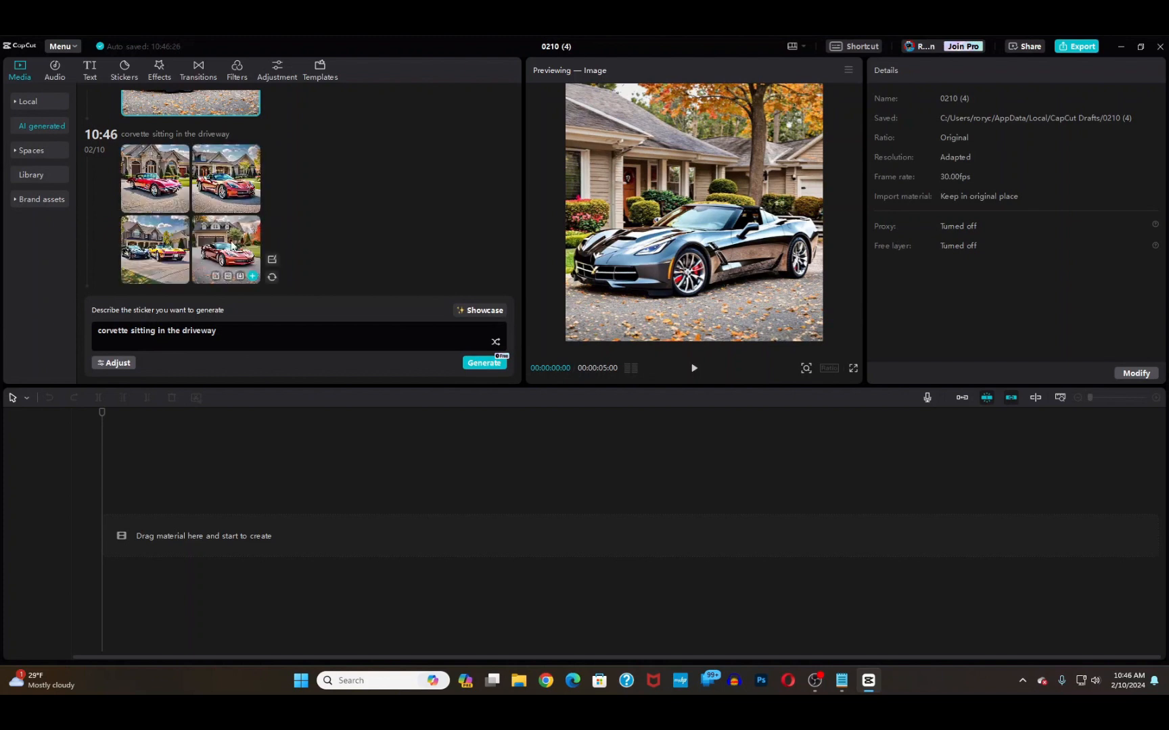
click(151, 244)
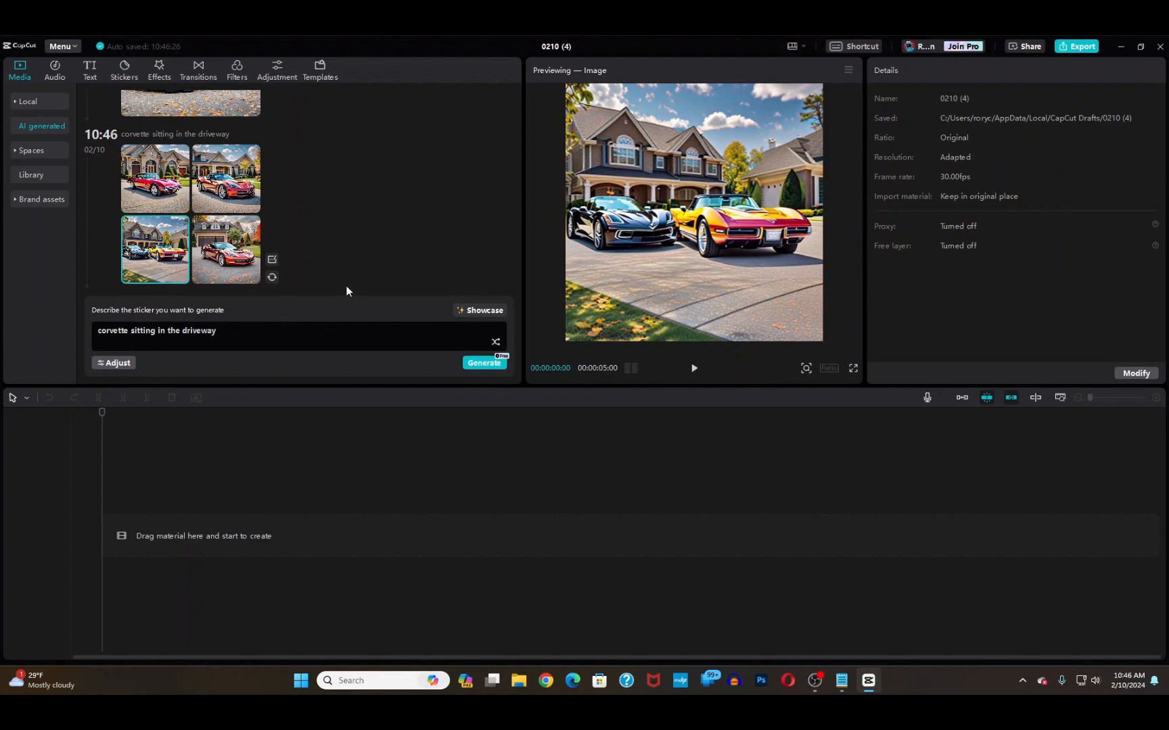
scroll(348, 280, up, 2)
scroll(356, 275, down, 2)
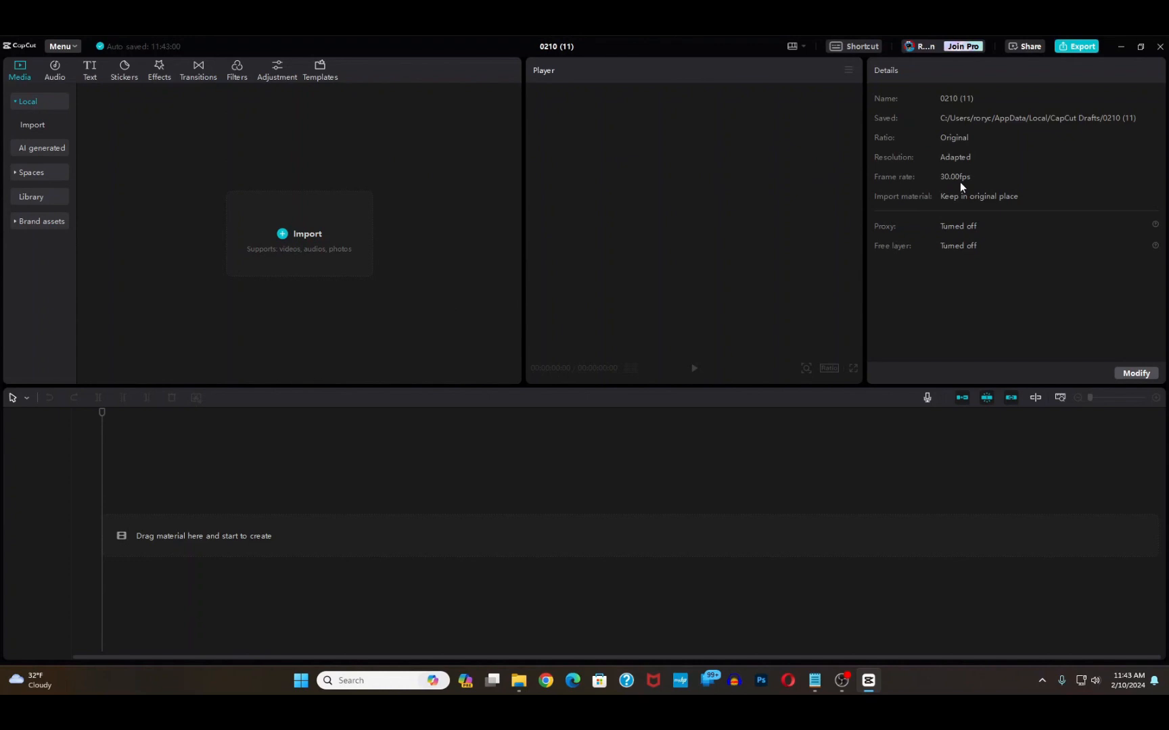
Step: Import ai-artificial-intelligence-technology-background-vector-30426173.jpg from the Media folder and place it at the start of the timeline
click(269, 237)
double_click(453, 149)
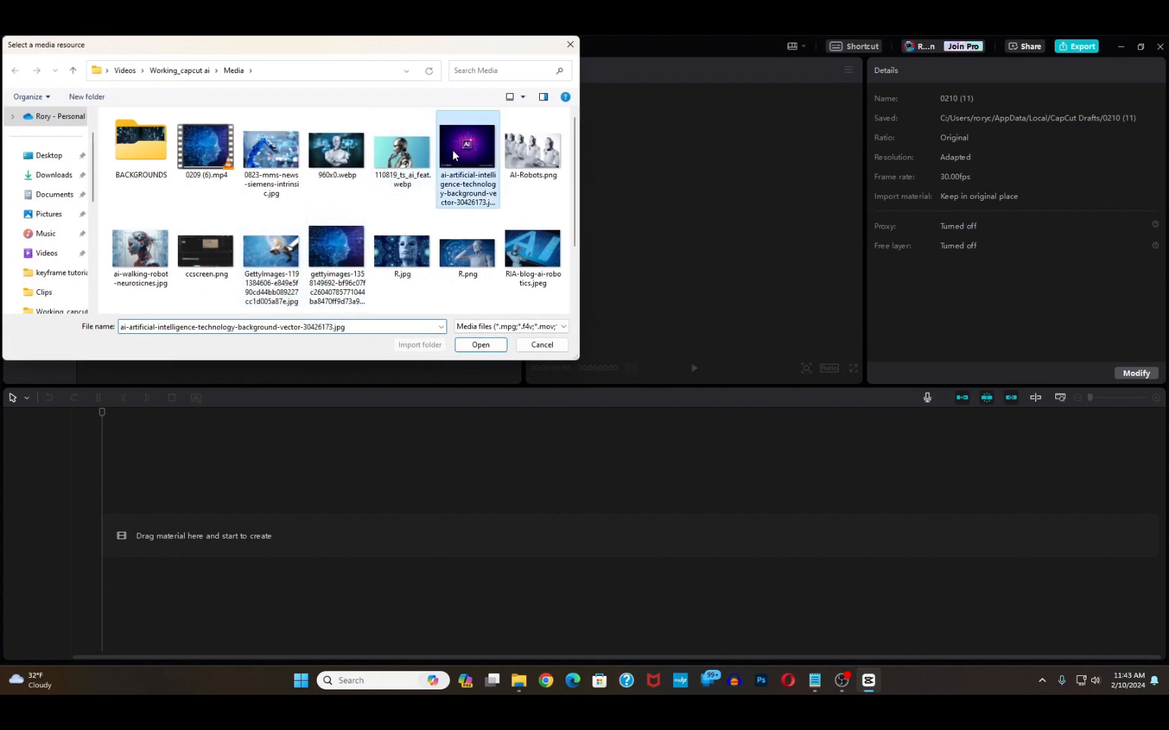
drag(138, 191, 143, 539)
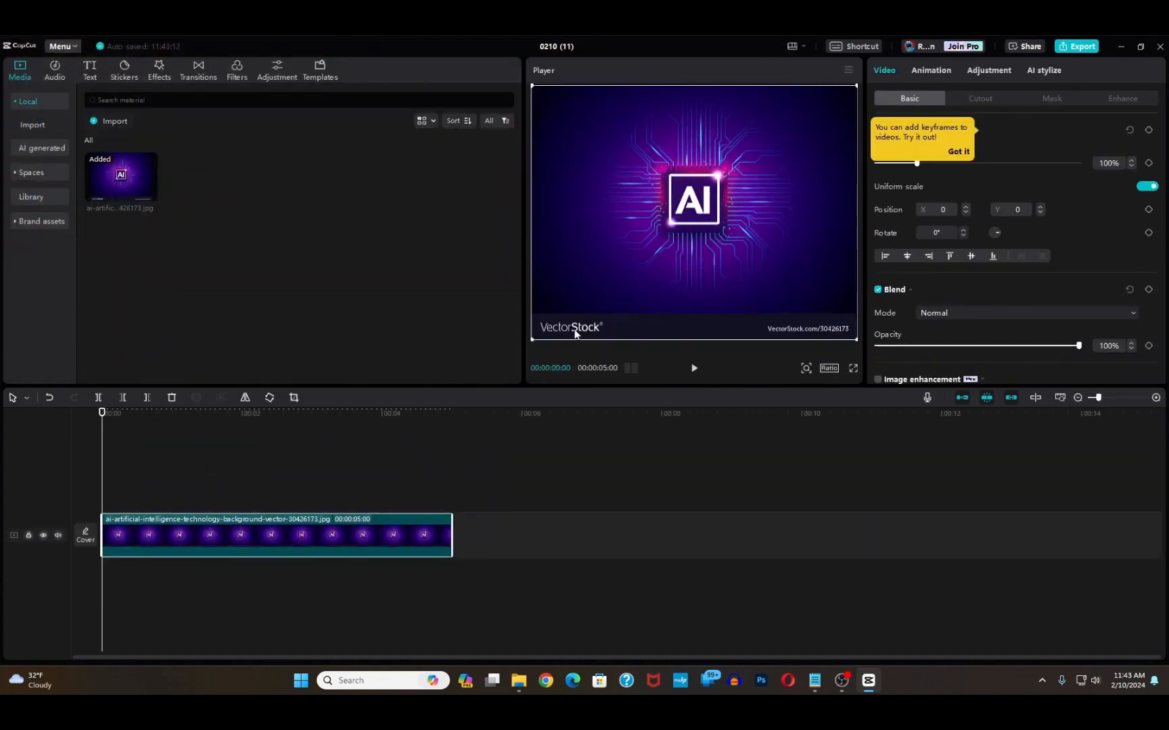
click(960, 152)
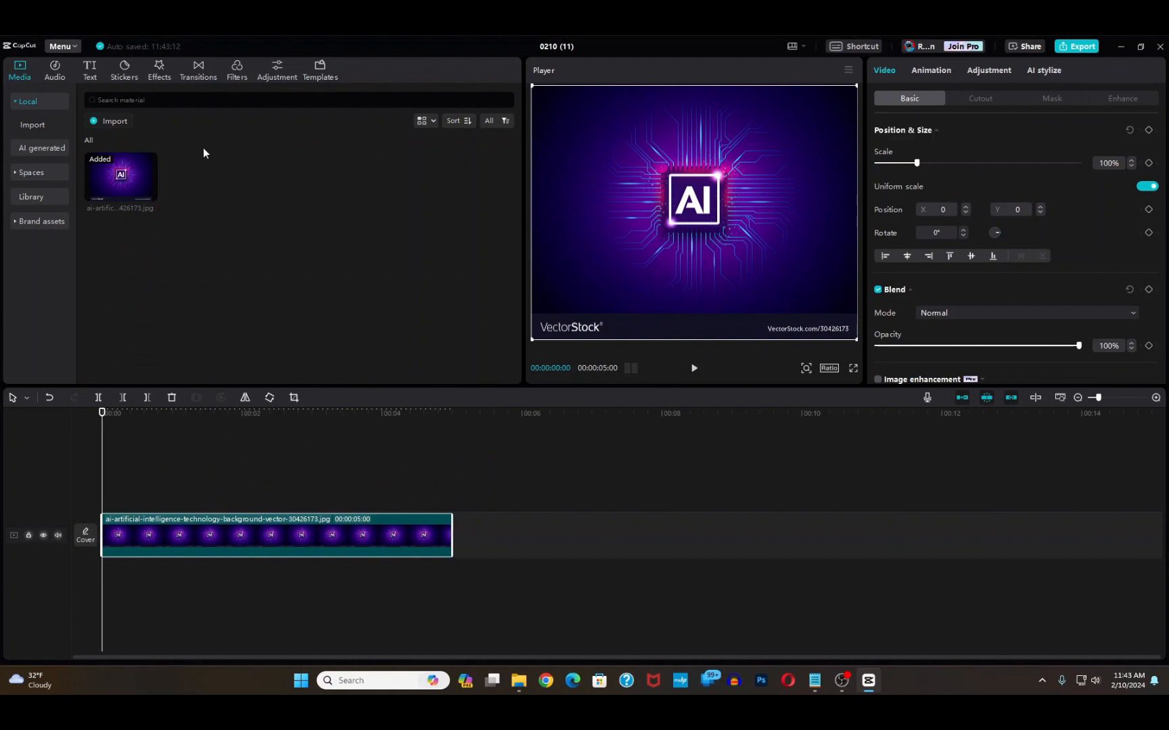
Step: Add a default text clip above the image and replace its text with the "Welcome to Tech Titans today we're going to be talking" script from Notepad
click(94, 77)
drag(105, 145, 122, 506)
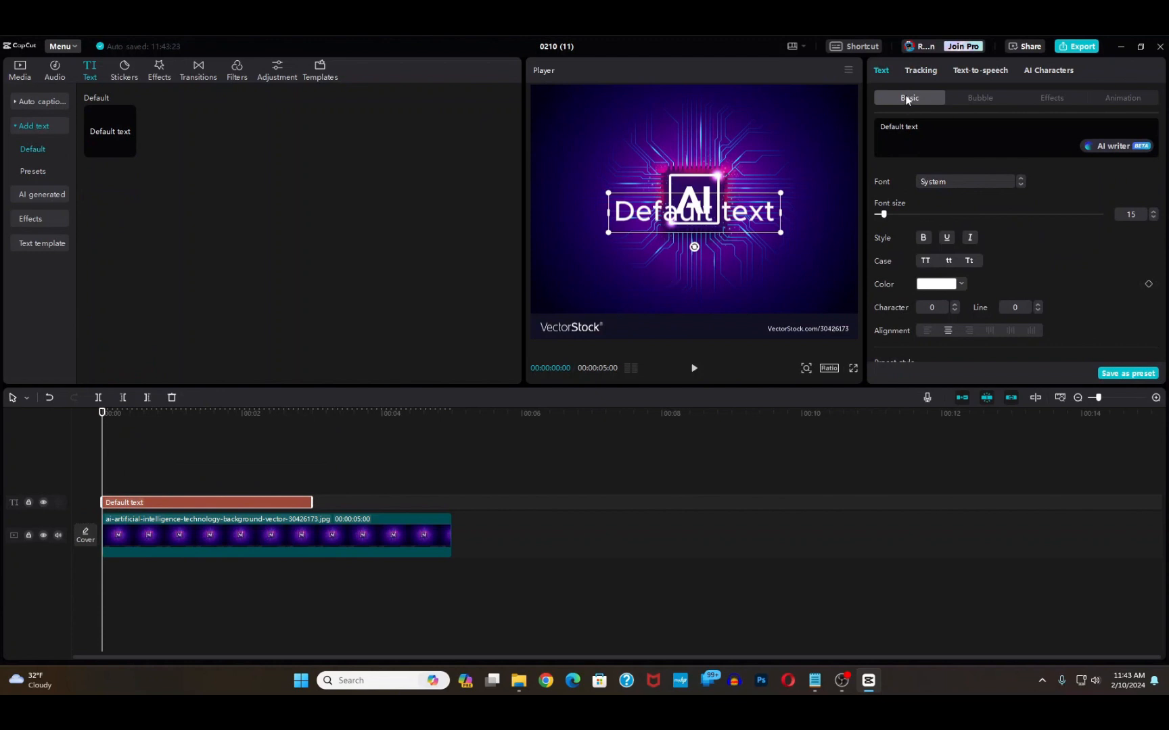
drag(923, 127, 877, 128)
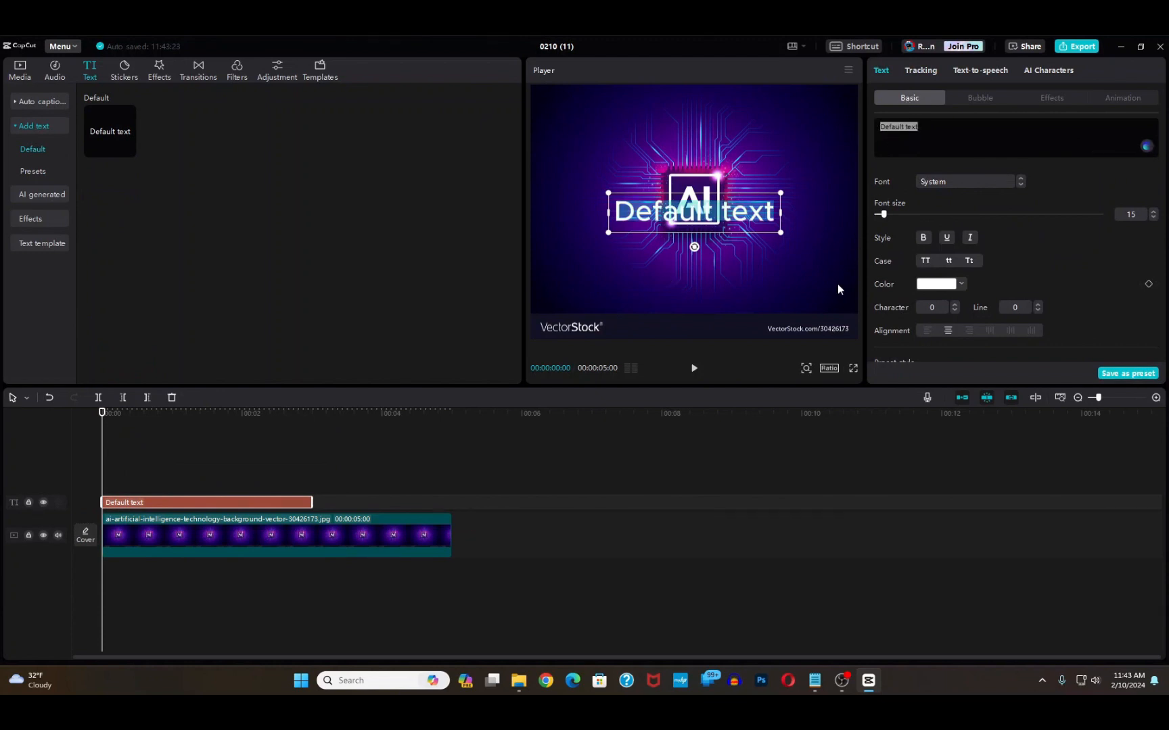
click(814, 680)
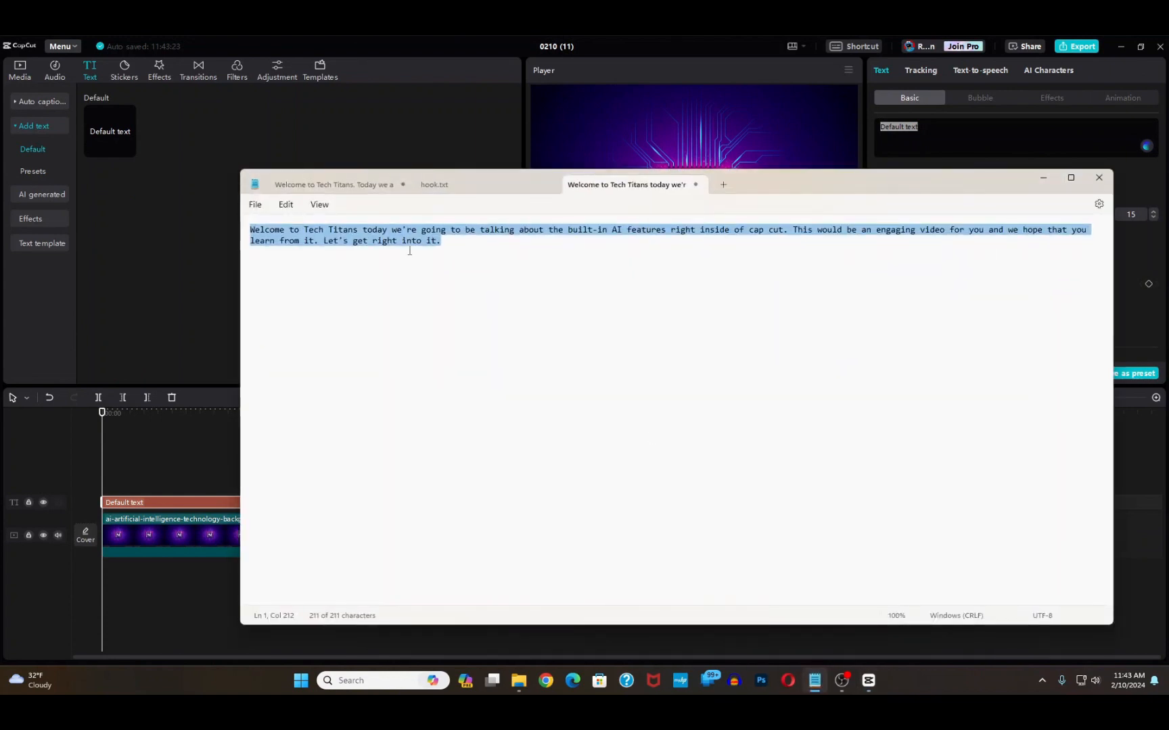
click(1042, 178)
text(Welcome to Tech Titans today we're going to be talking about the built-in AI features right inside of cap cut. This would be an engaging video for you and we hope that you learn from it. Let's get right into it.)
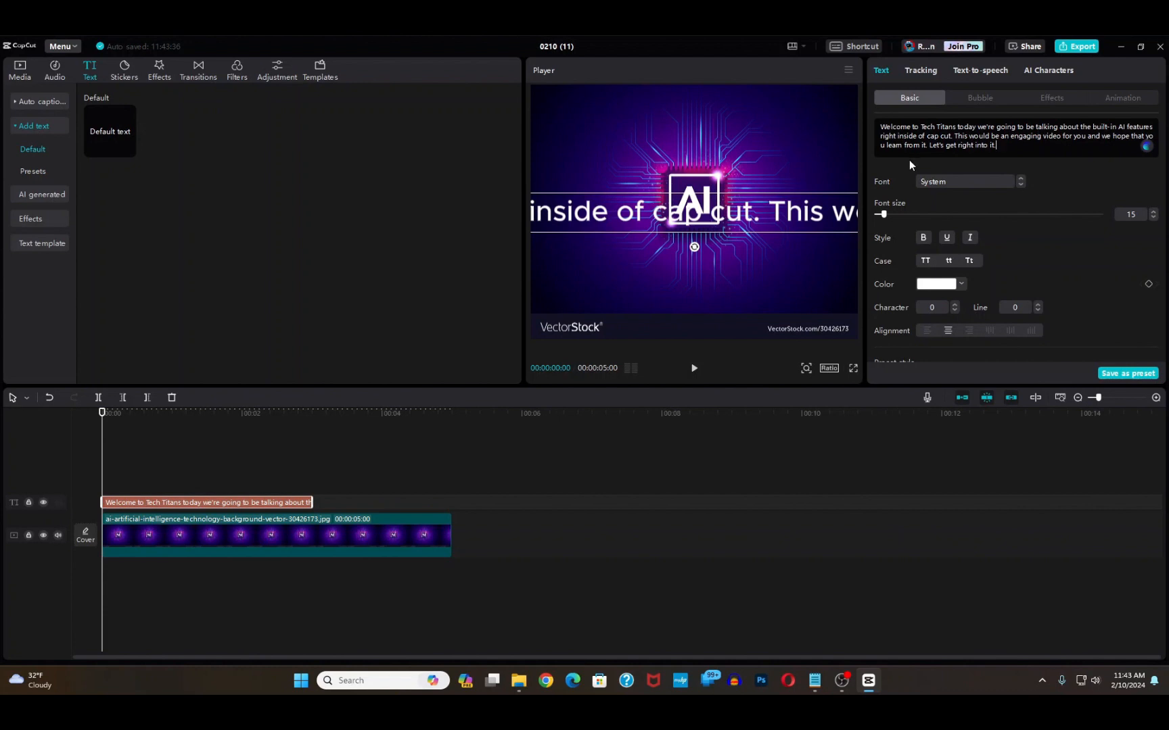
Step: Add the AI character Camila-Standing 3, in the white shirt and jeans, to speak the script text
click(1047, 71)
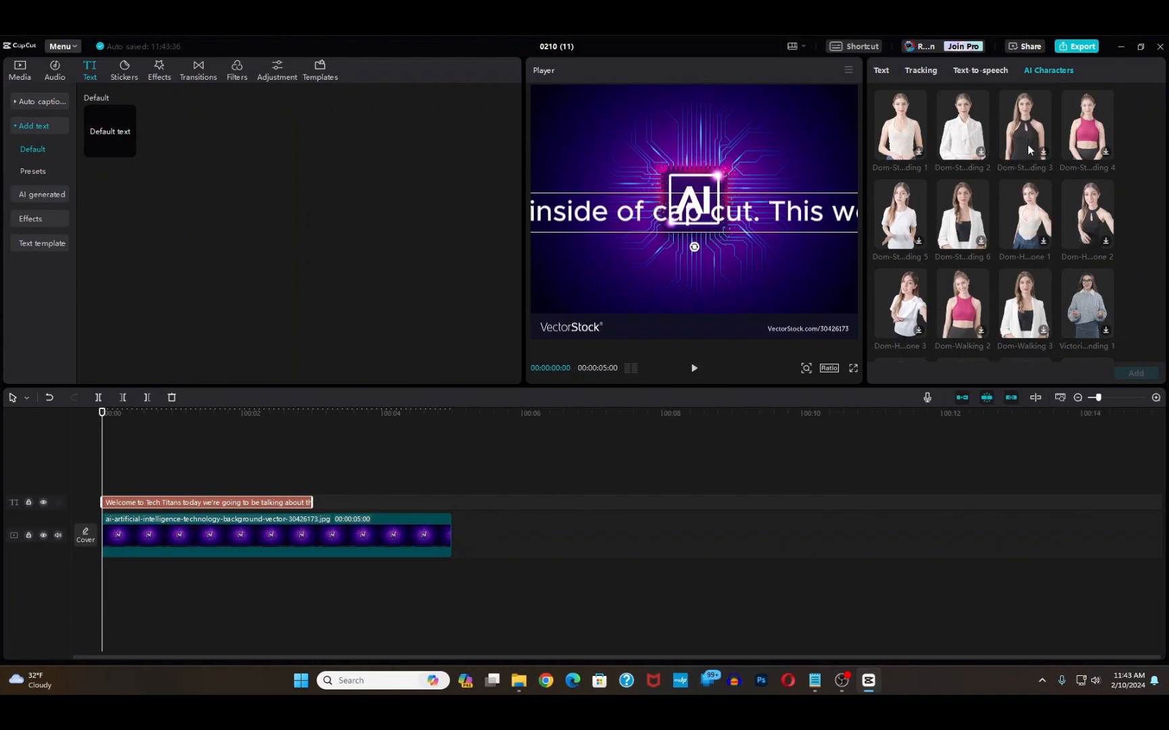
scroll(1027, 154, down, 2)
scroll(1027, 161, down, 6)
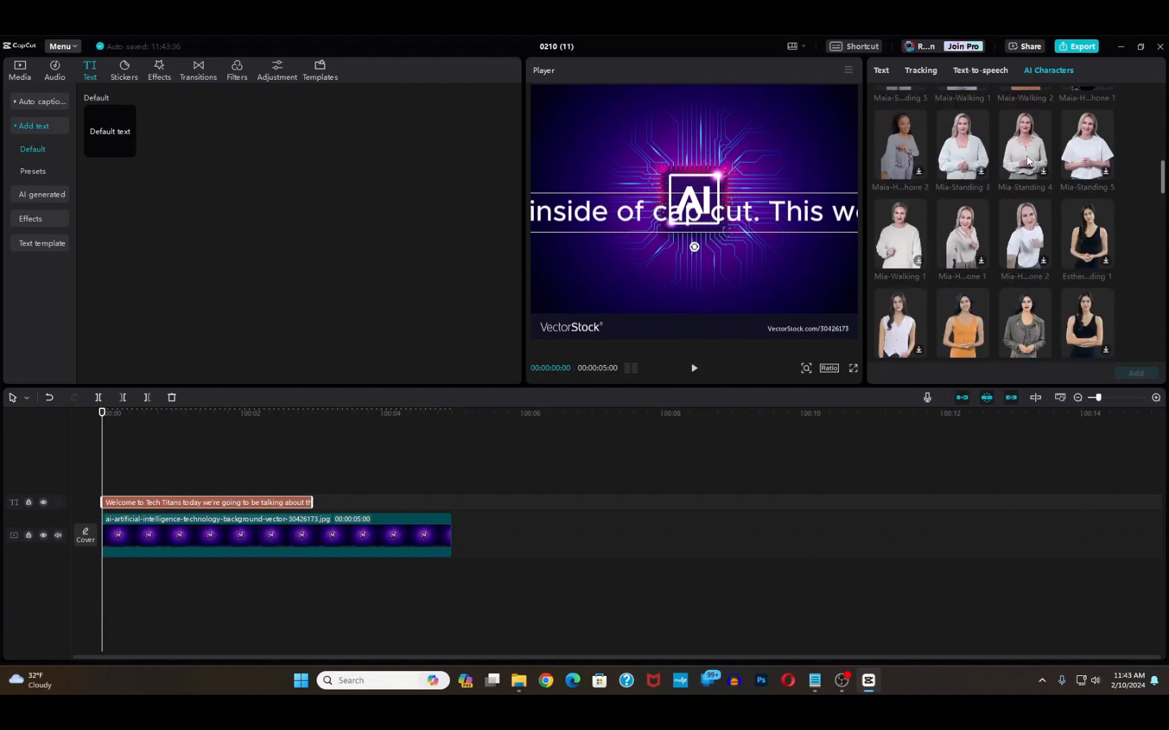
scroll(1027, 160, down, 2)
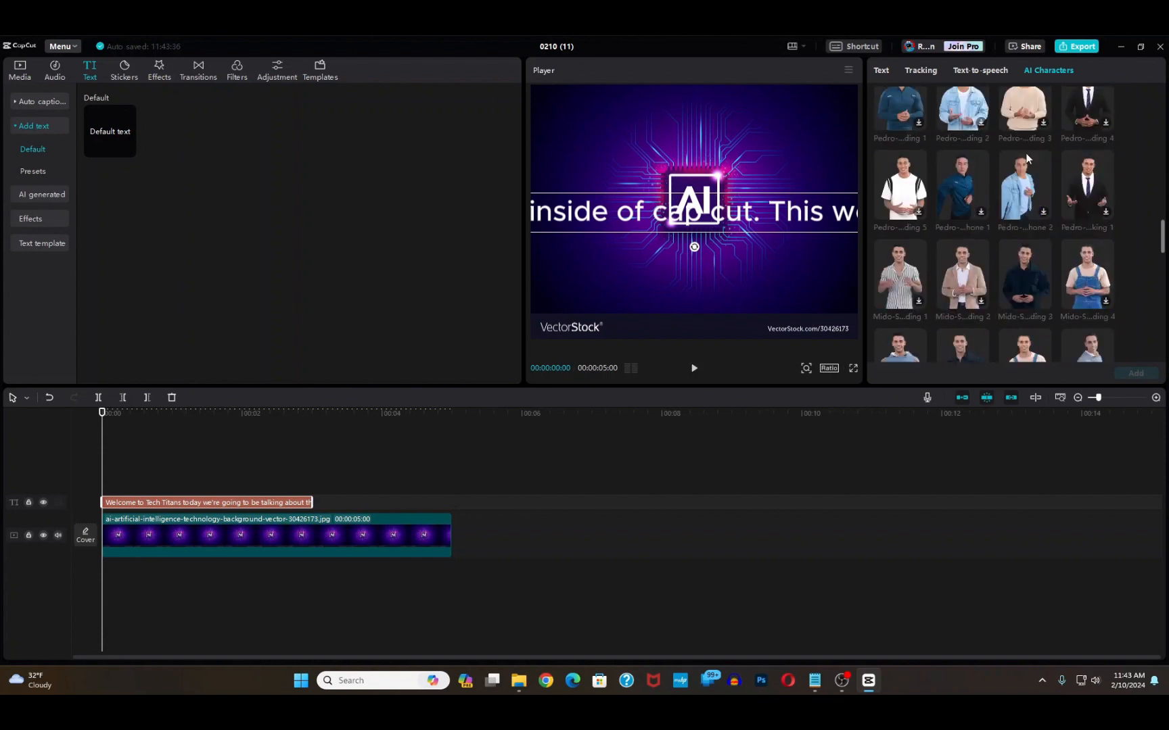
scroll(1026, 152, up, 1)
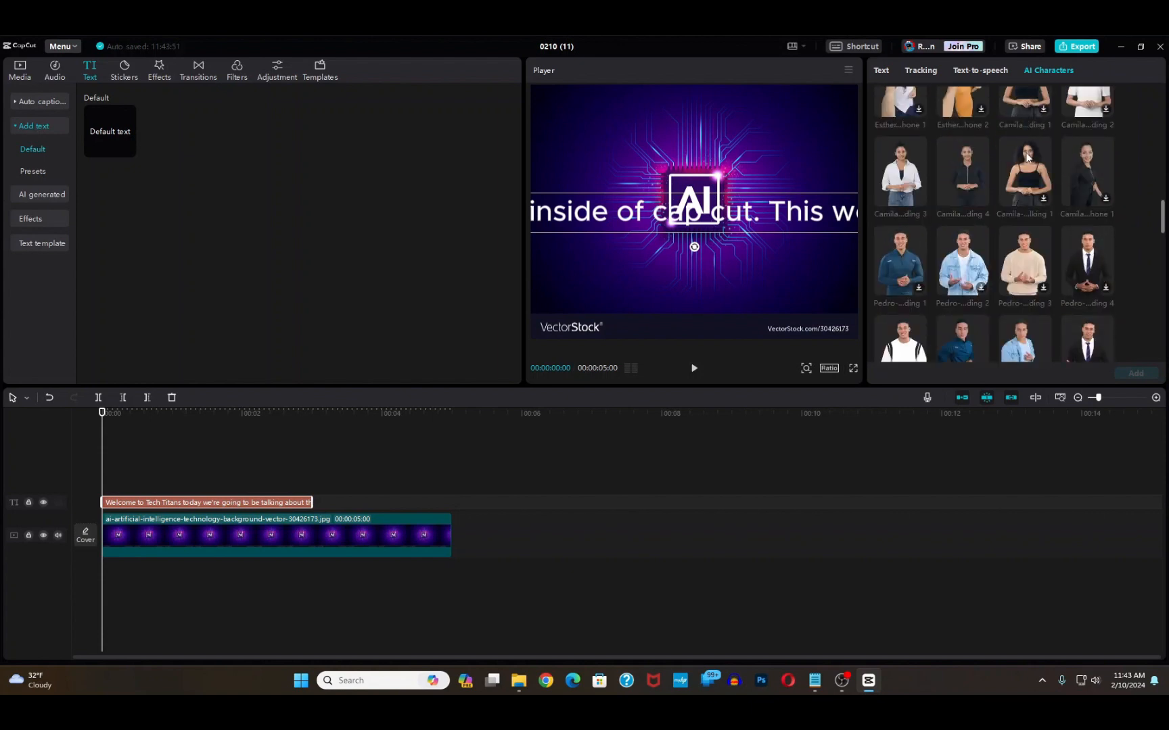
click(904, 166)
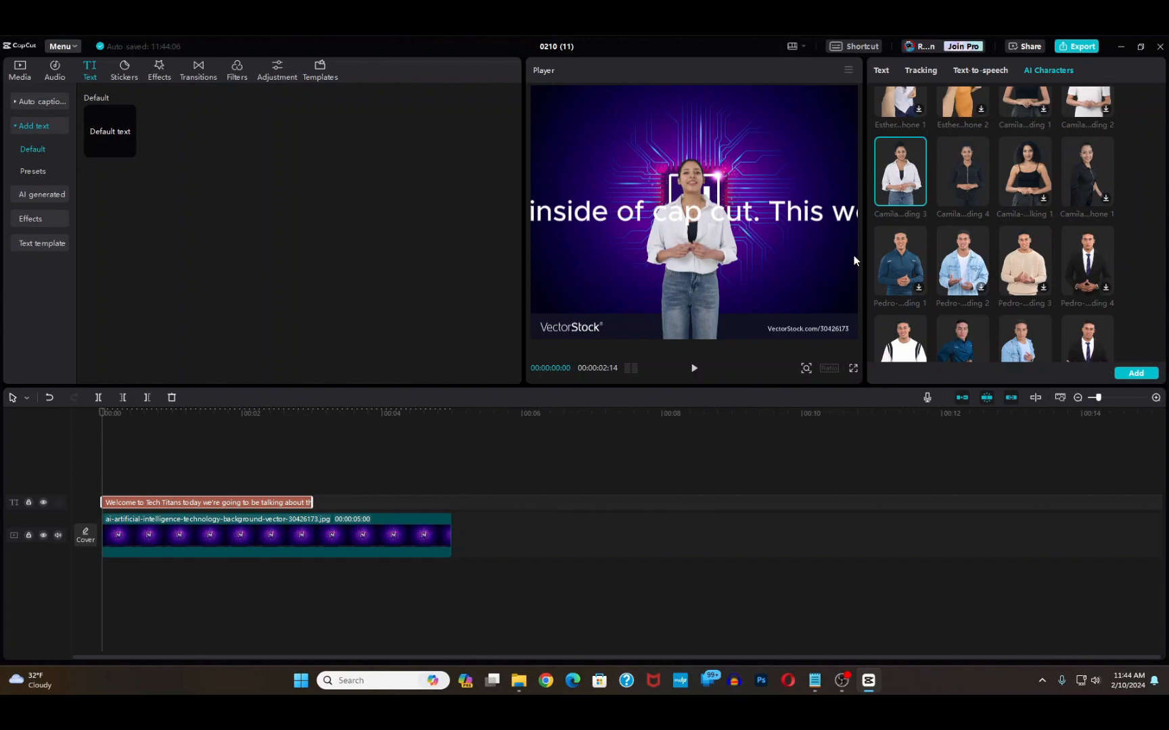
click(1136, 373)
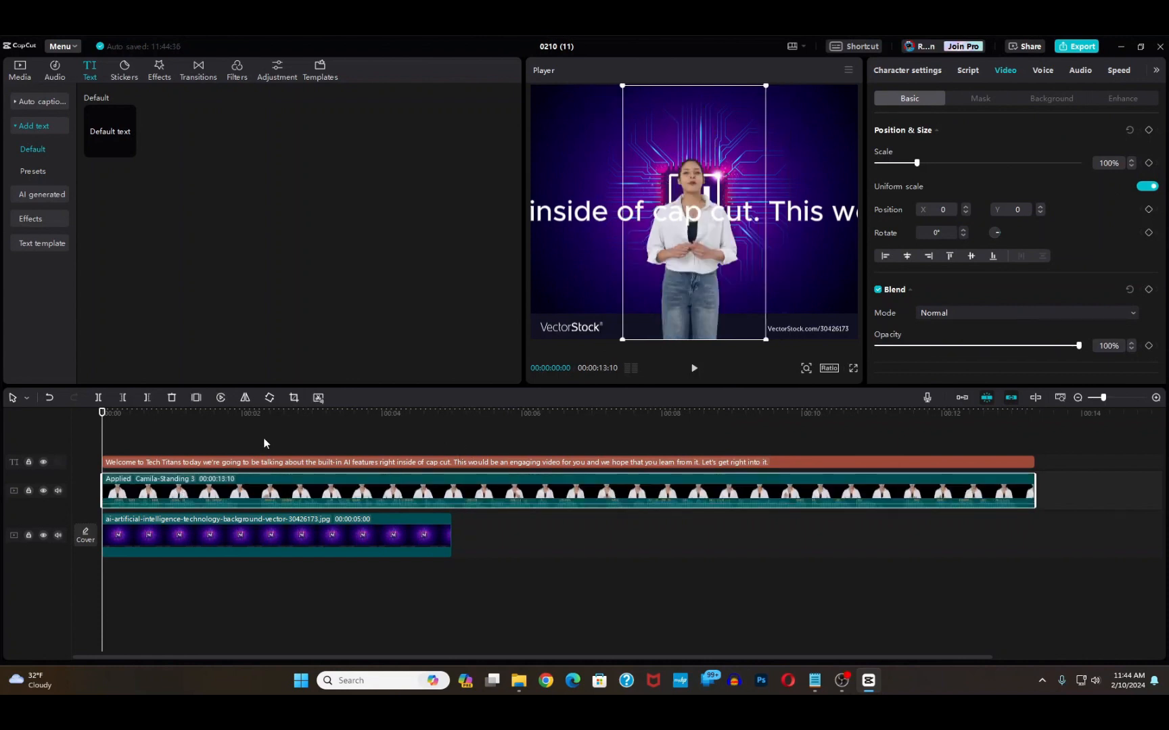
Step: Return the playhead to the start and try moving the script text above the character's head
click(106, 432)
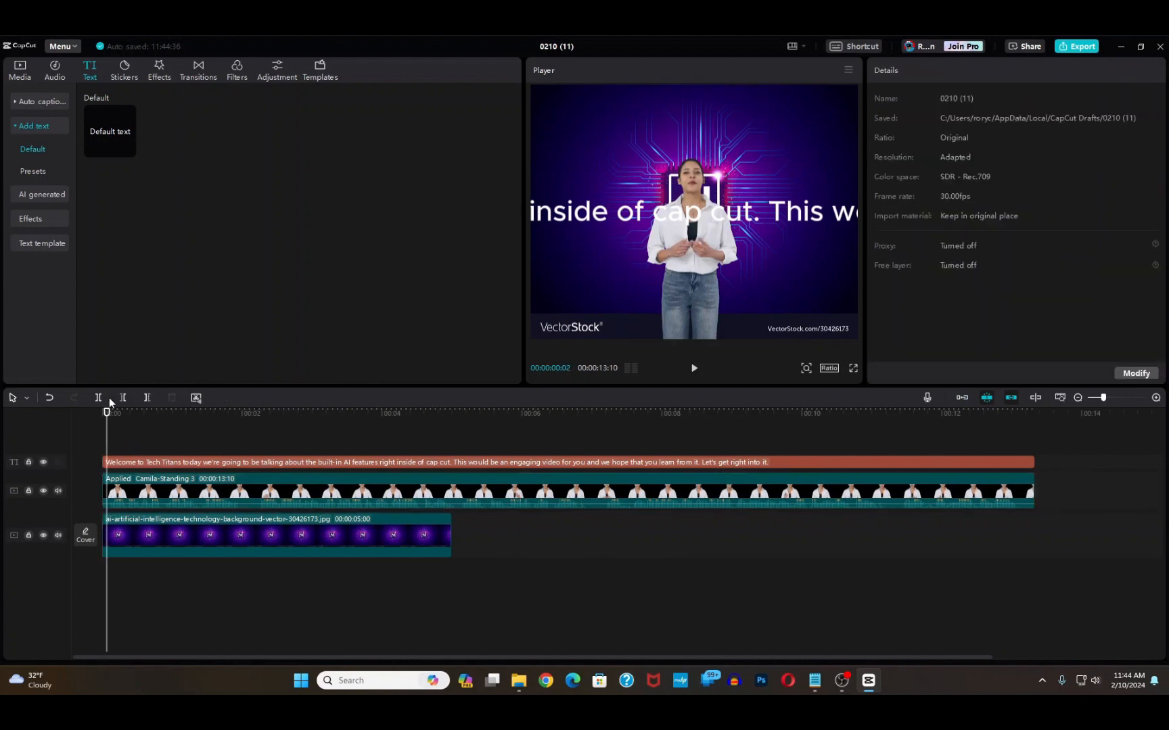
drag(104, 413, 102, 413)
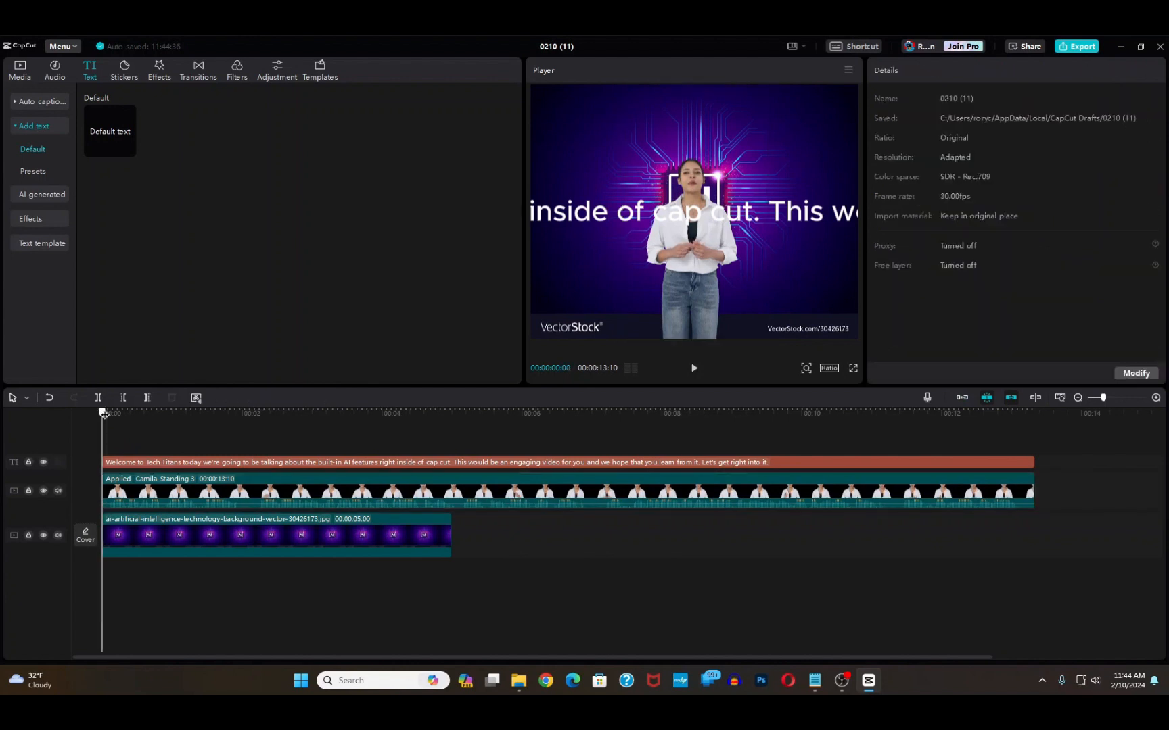
click(337, 462)
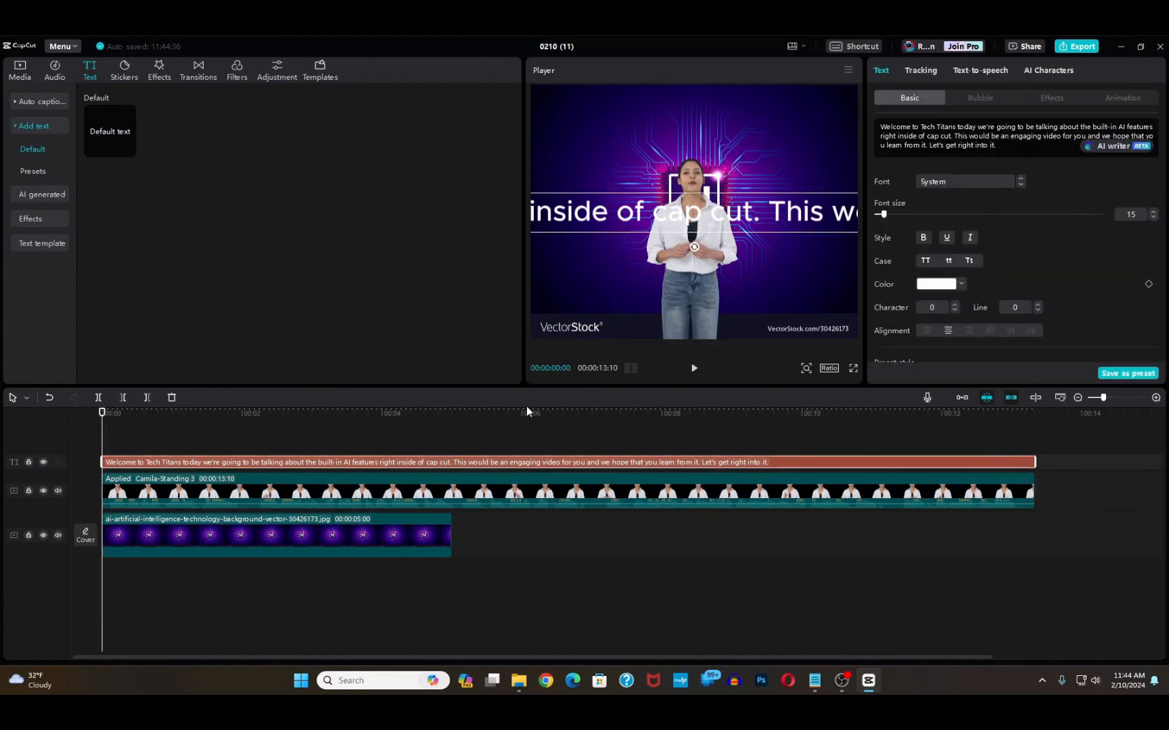
drag(641, 211, 642, 125)
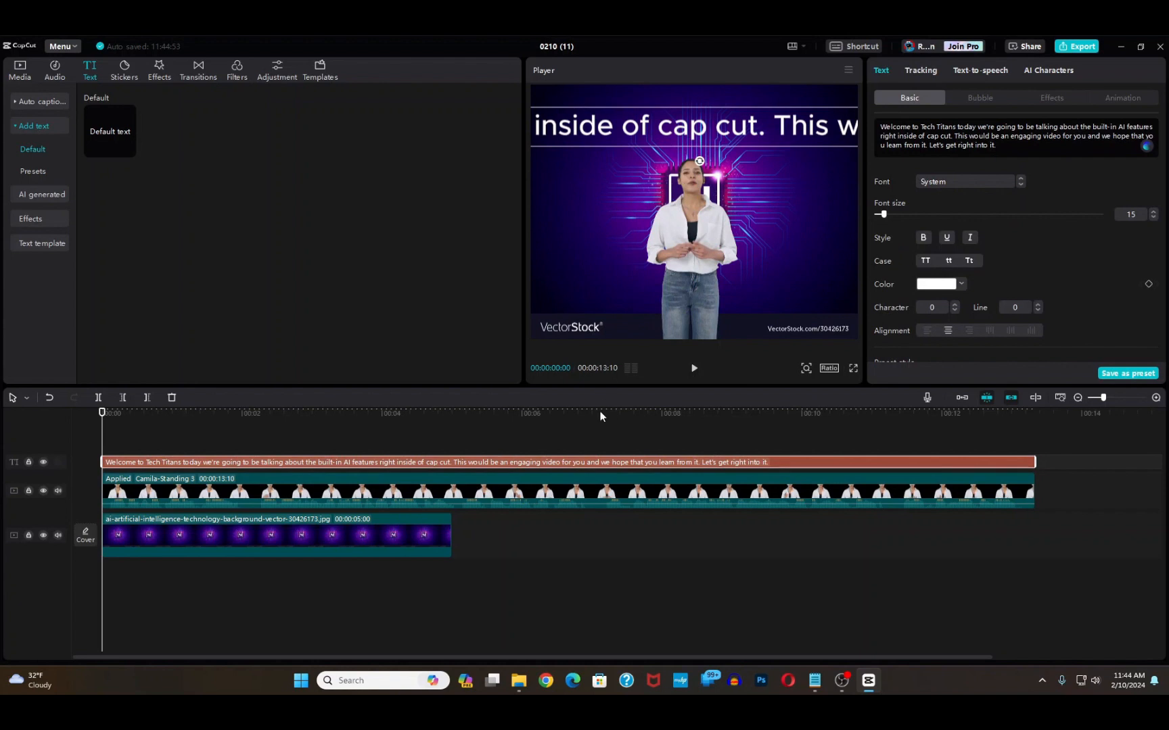
Step: Delete the script text clip from the timeline, keeping the AI character clip
click(587, 491)
click(579, 461)
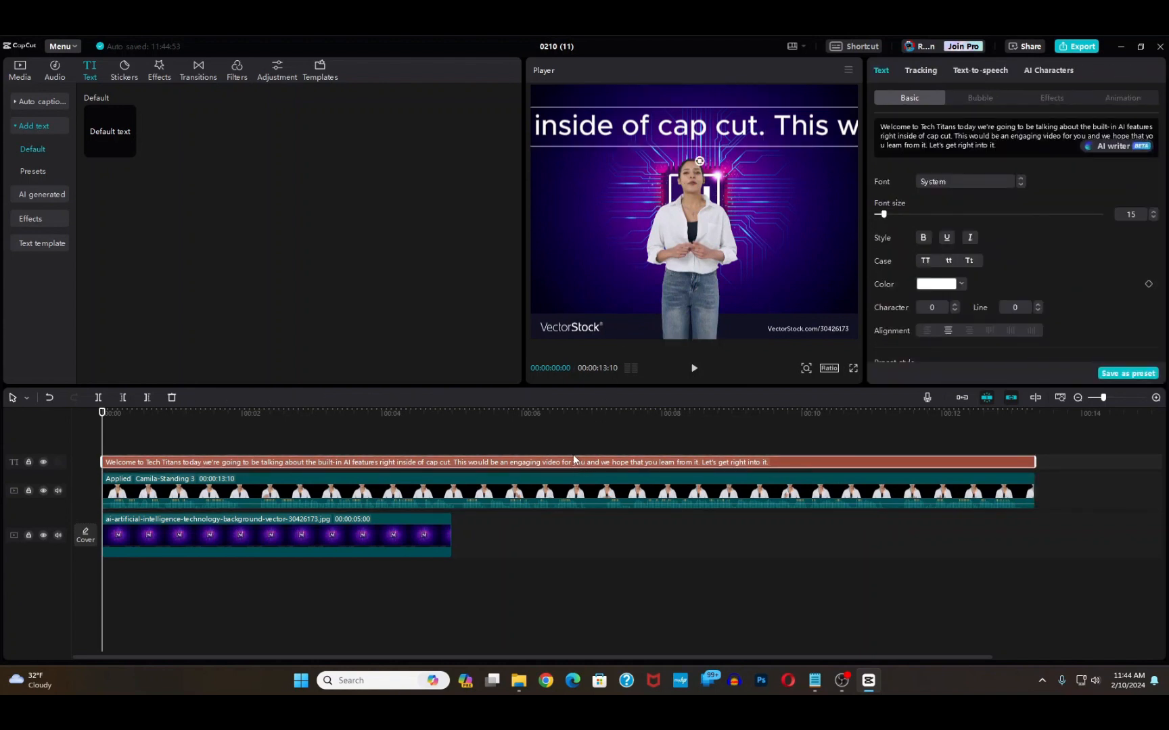
key(Delete)
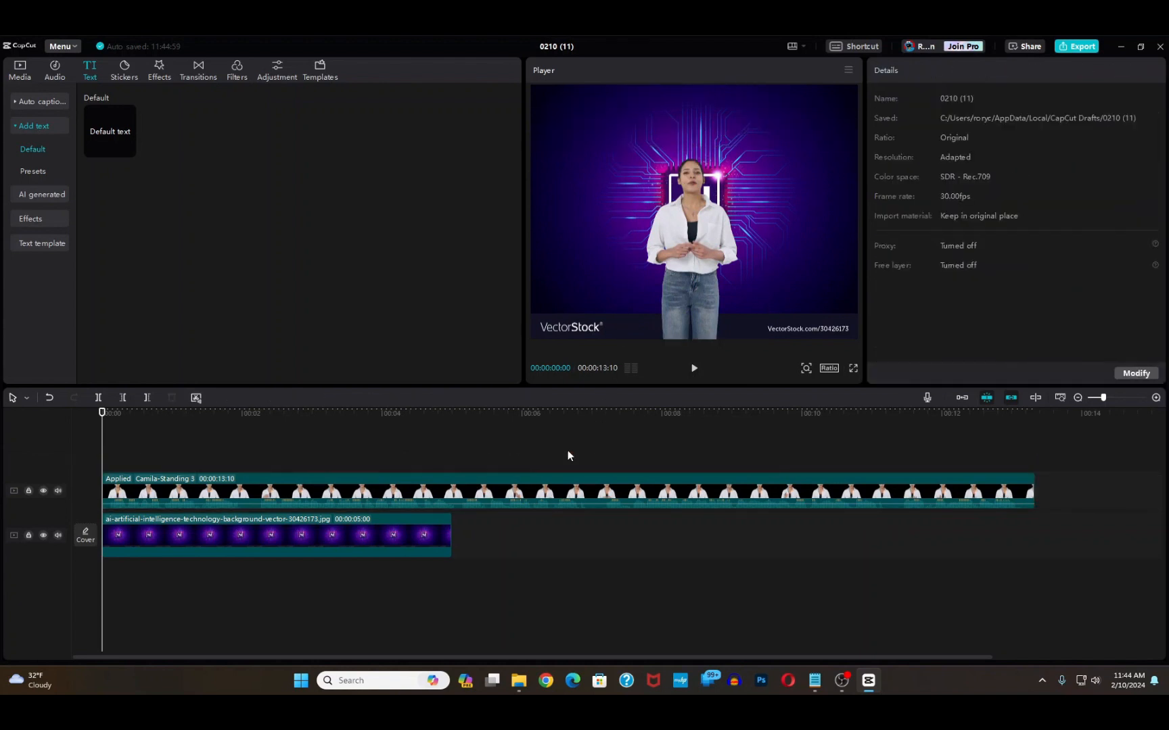
Step: Play the video to check the talking character, pausing just past the end of the background image clip
key(p)
click(694, 368)
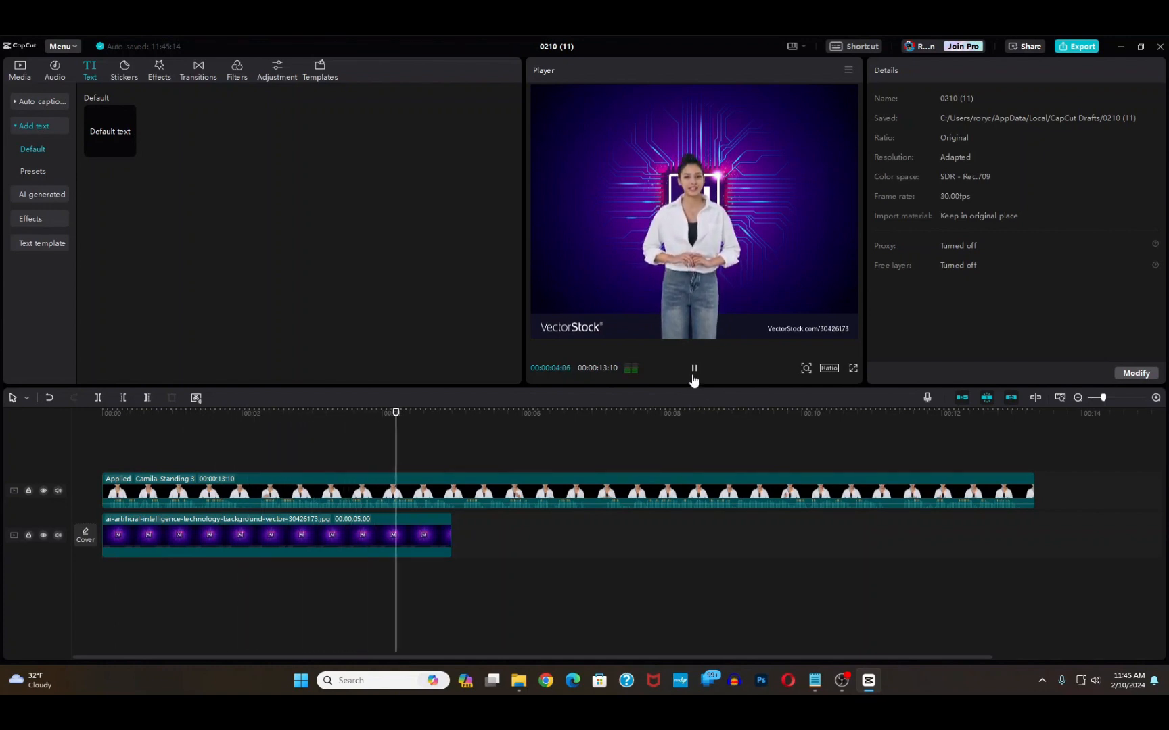
click(694, 371)
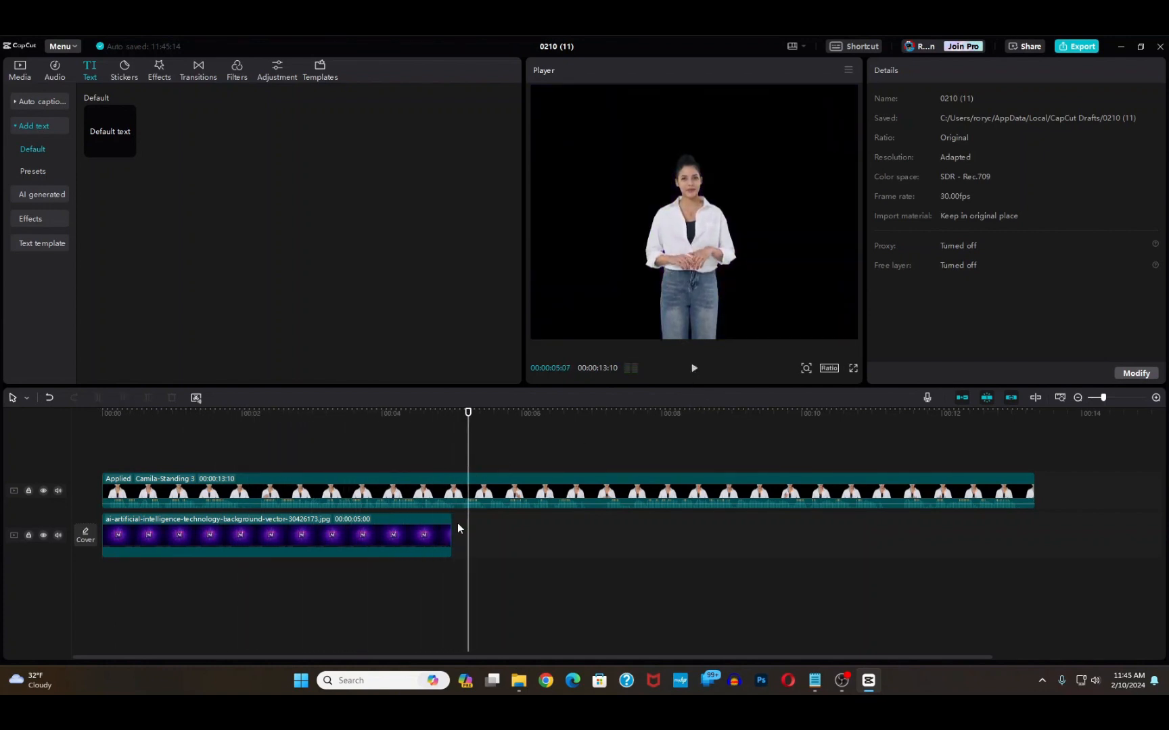
Step: Extend the background image clip to 00:00:13:10 to match the character clip, and play the video through before returning to the start
drag(449, 531, 1031, 540)
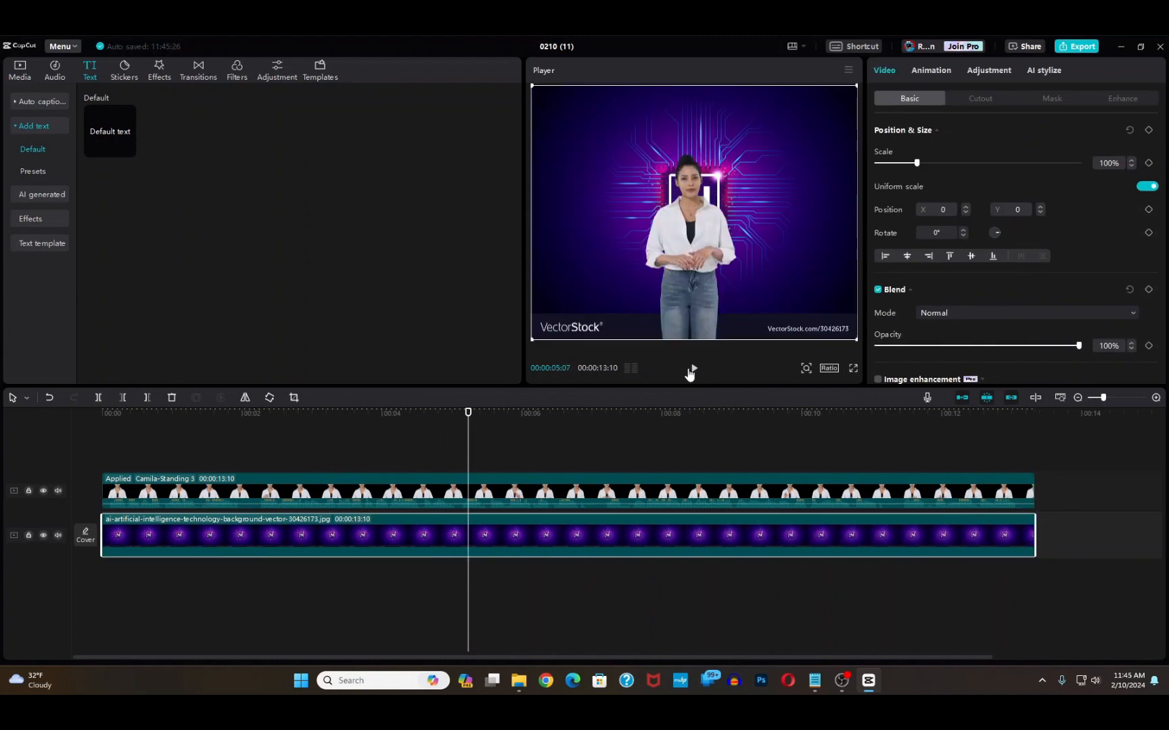
click(692, 368)
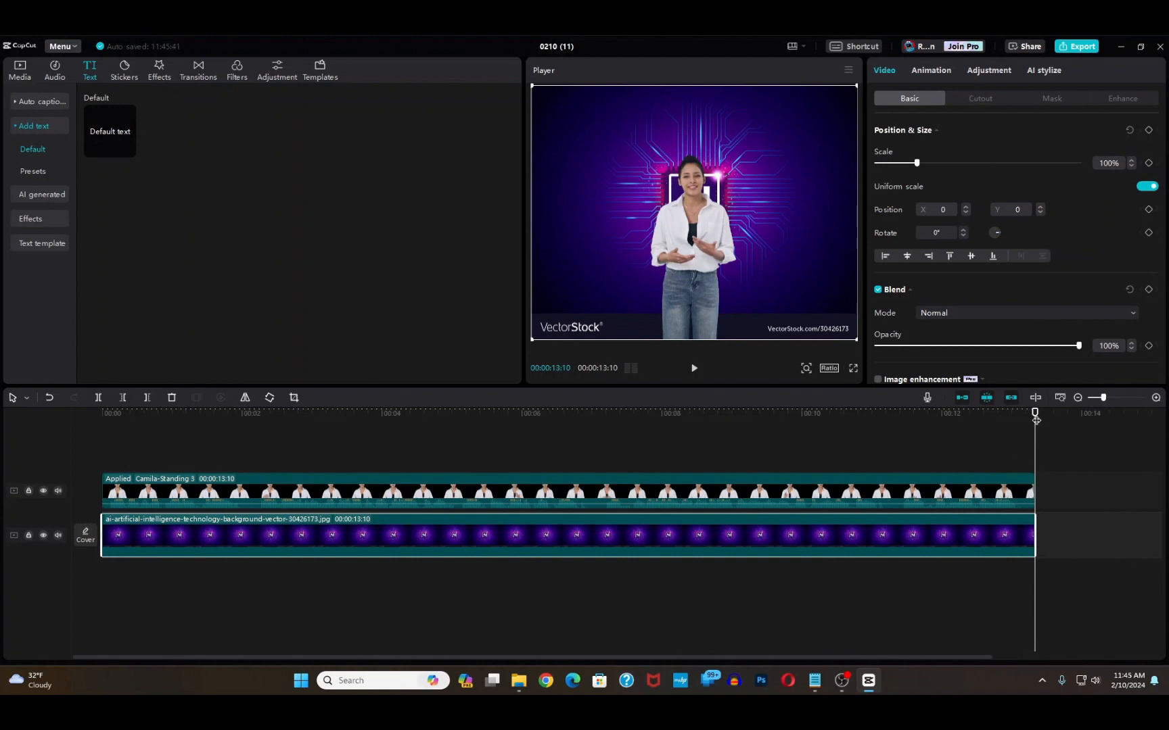
drag(1035, 414, 98, 434)
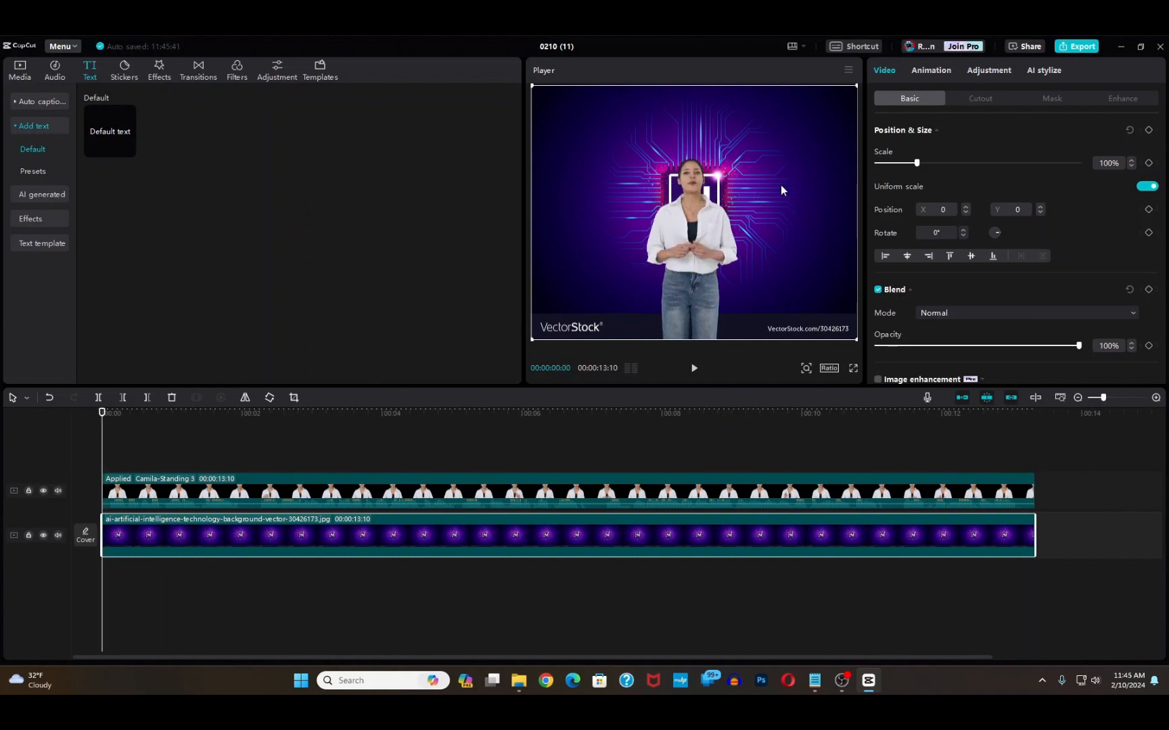
Step: Try a circle mask on the background image and set its mask back to None
click(1041, 97)
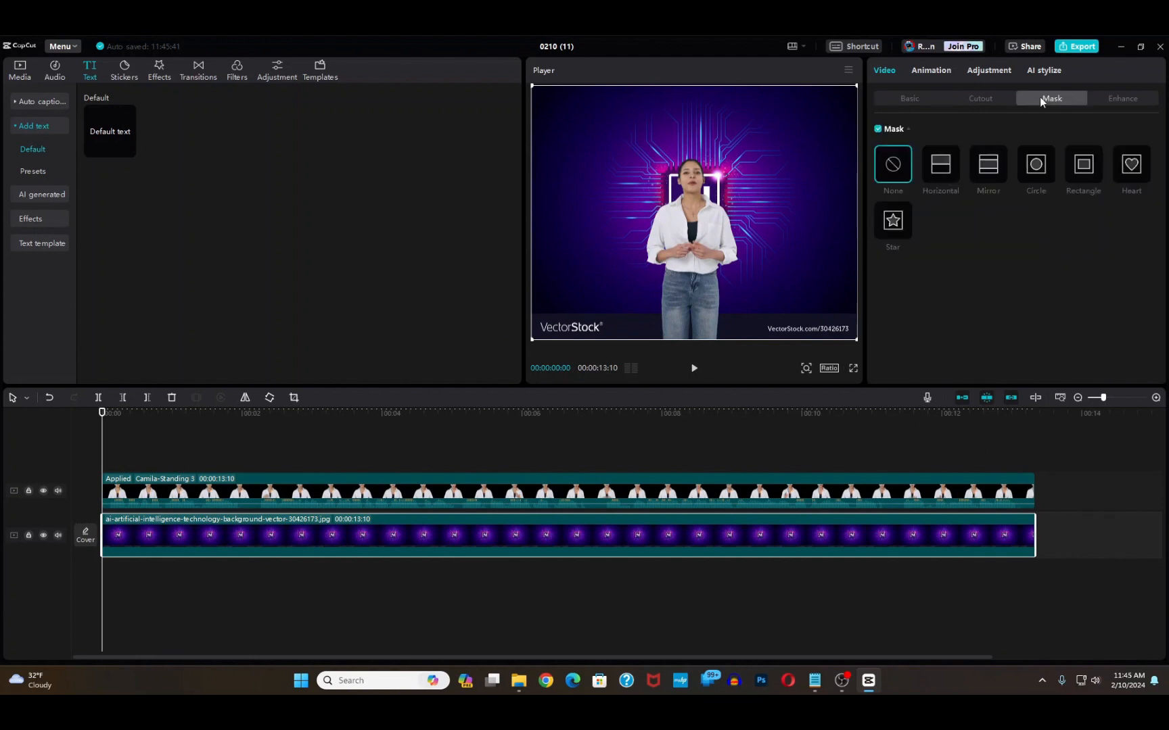
click(1036, 165)
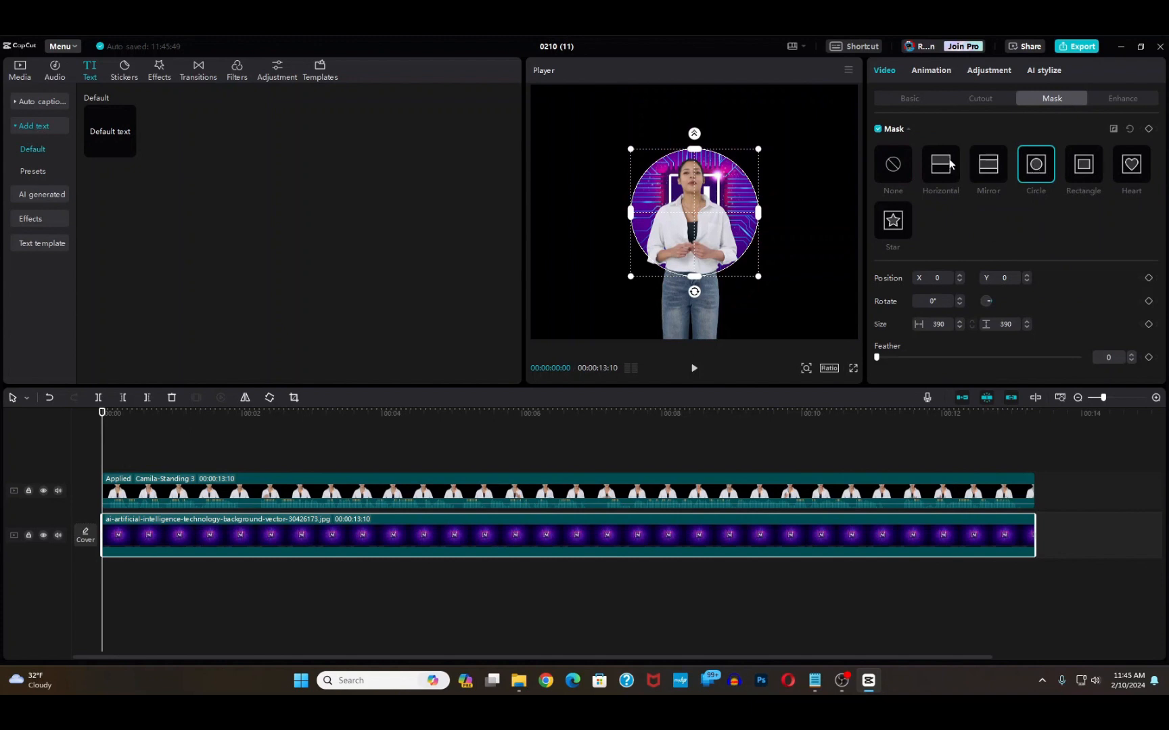
click(892, 168)
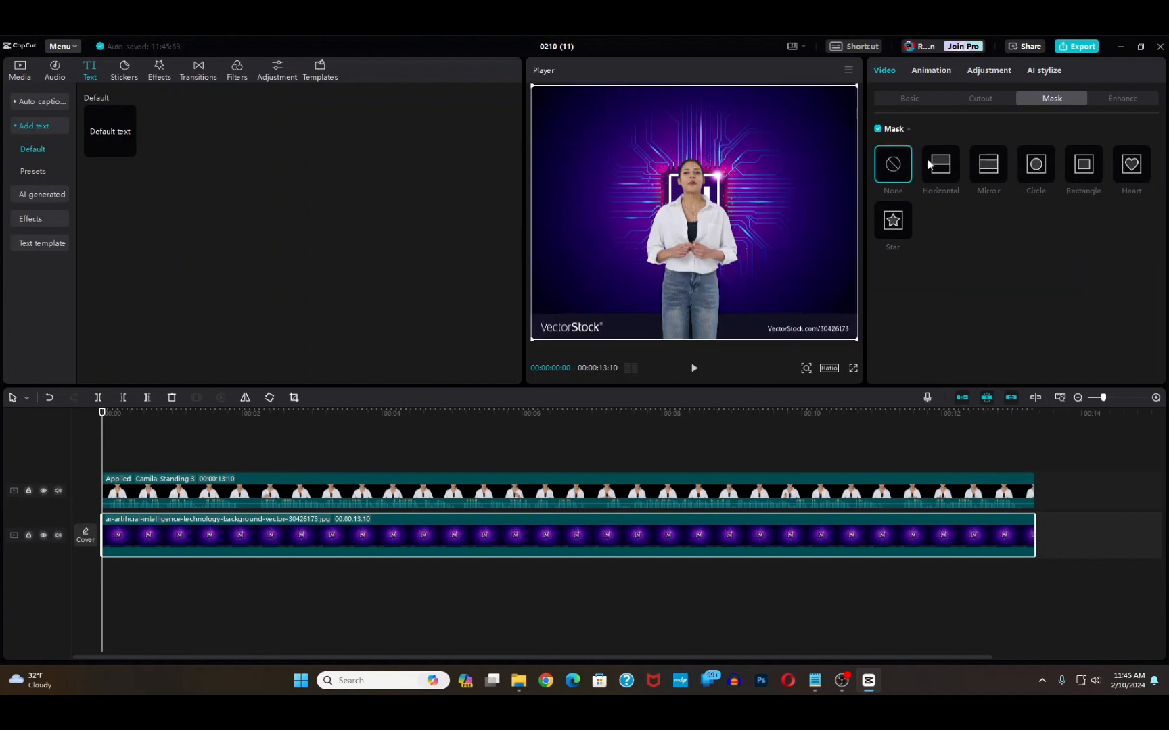
click(1033, 172)
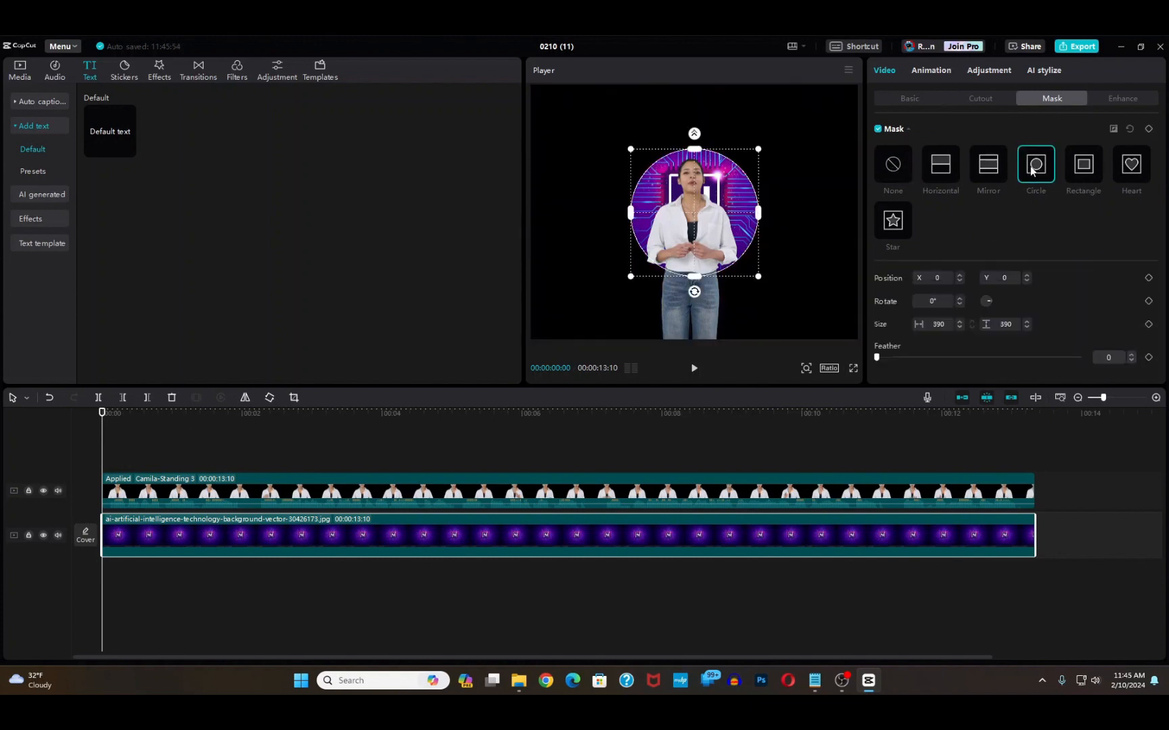
click(892, 169)
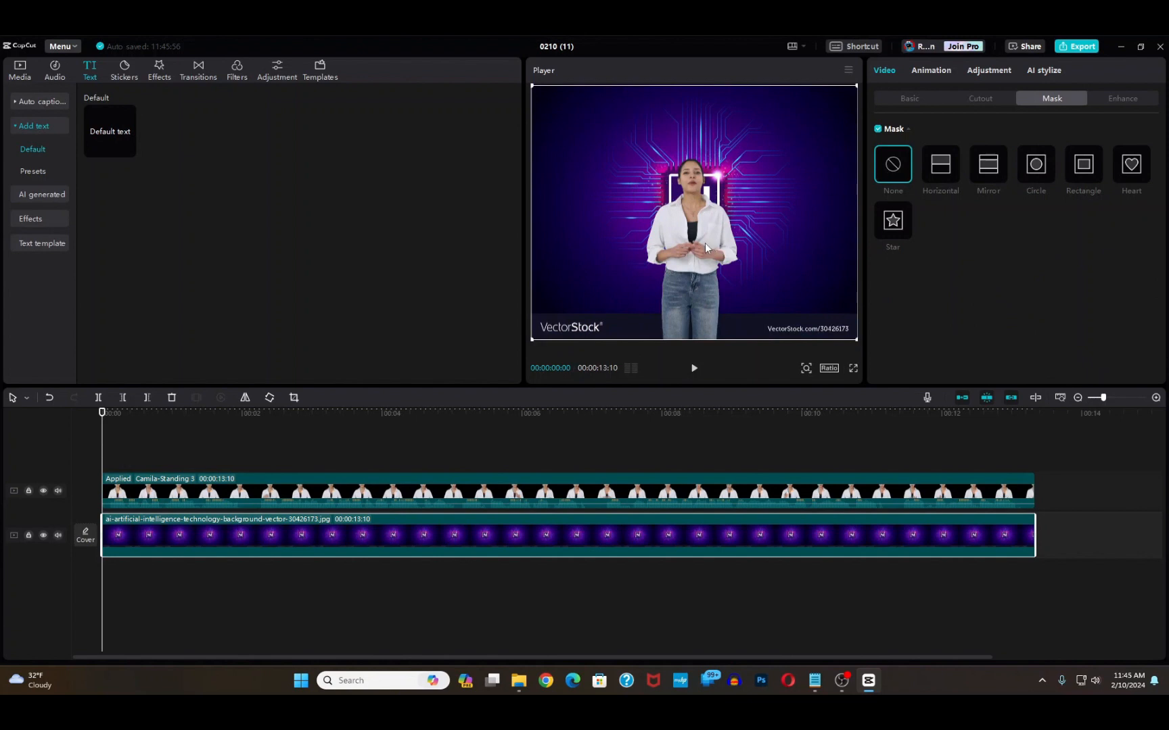
Step: Move the character to the right of the AI logo and circle-mask its head and shoulders at about X -5, Y 161
drag(707, 246, 798, 244)
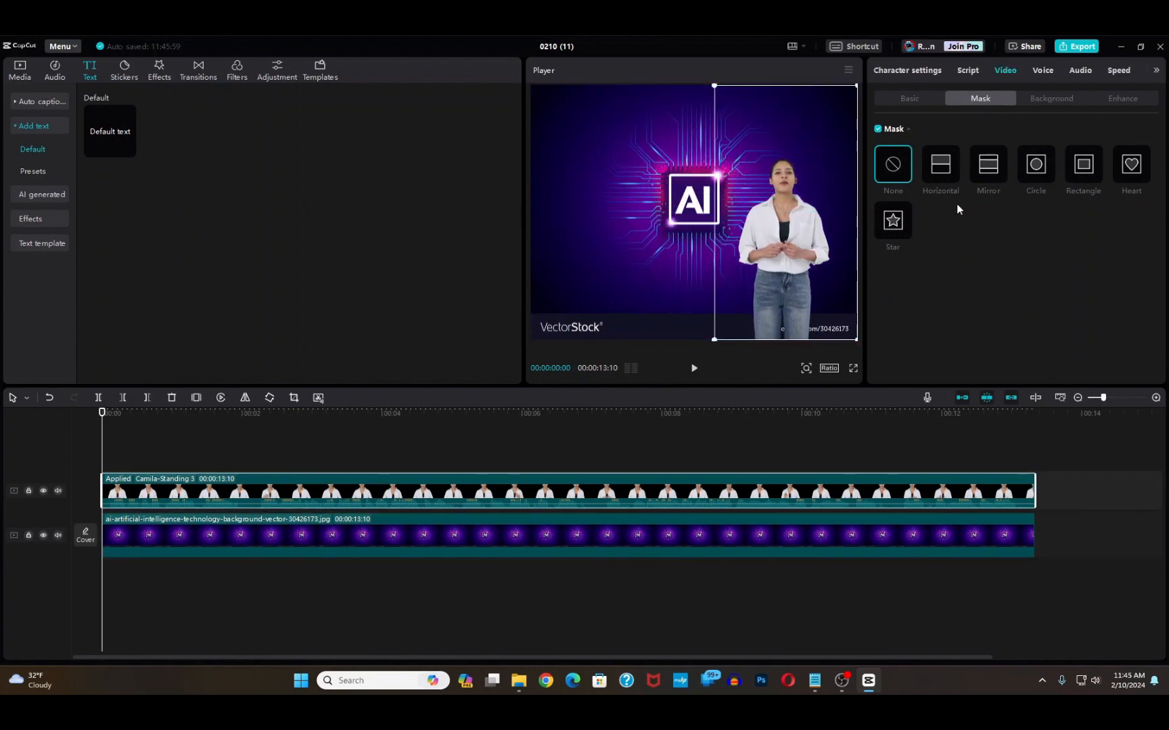
click(1039, 166)
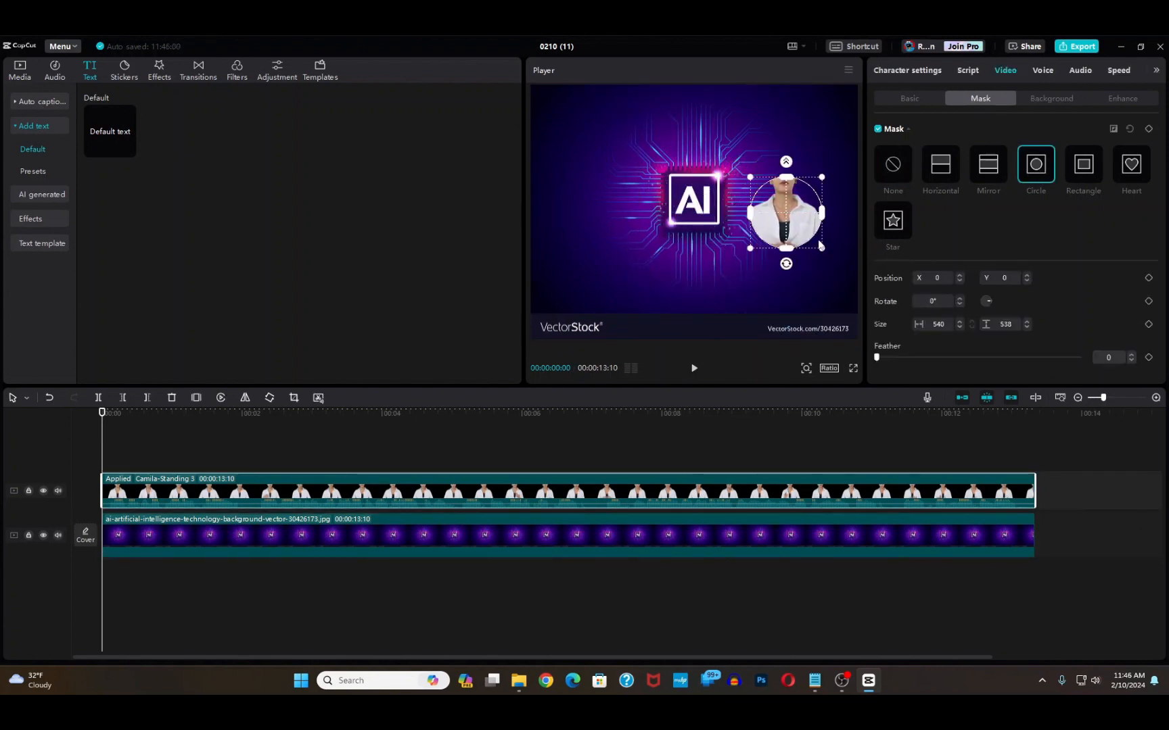
drag(807, 230, 805, 211)
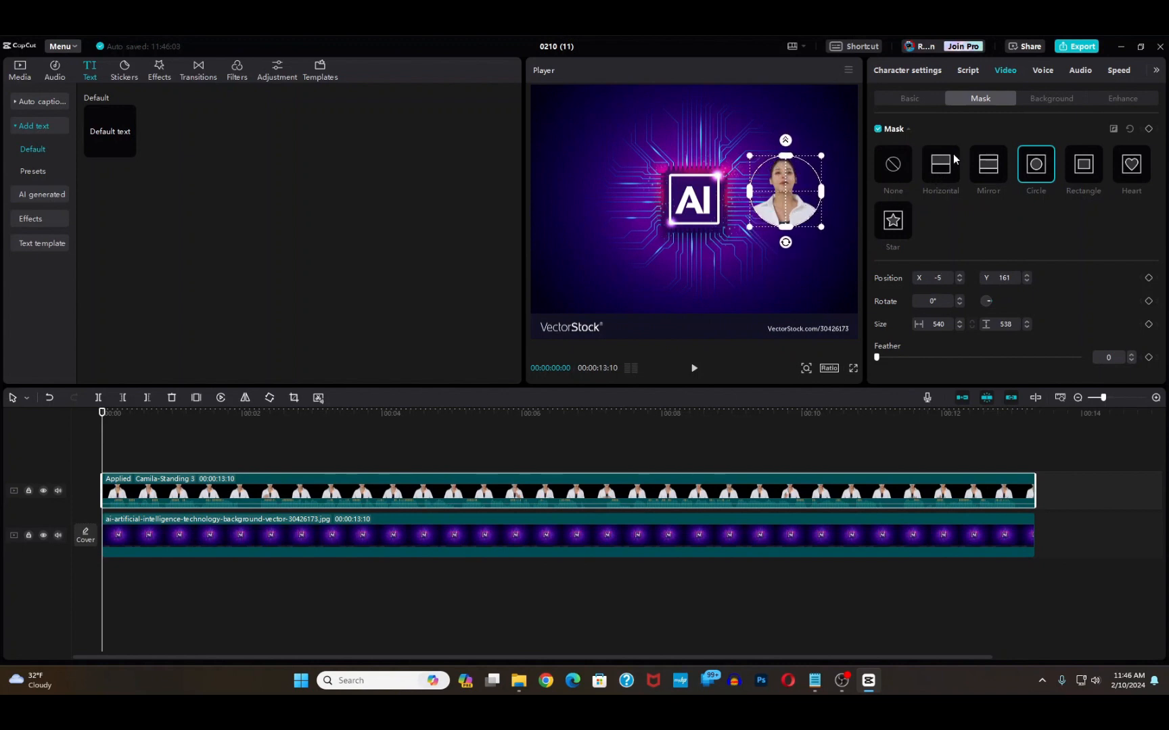
Step: Play the video from about 00:00:01:12 to check the circle-masked character over the background
click(200, 454)
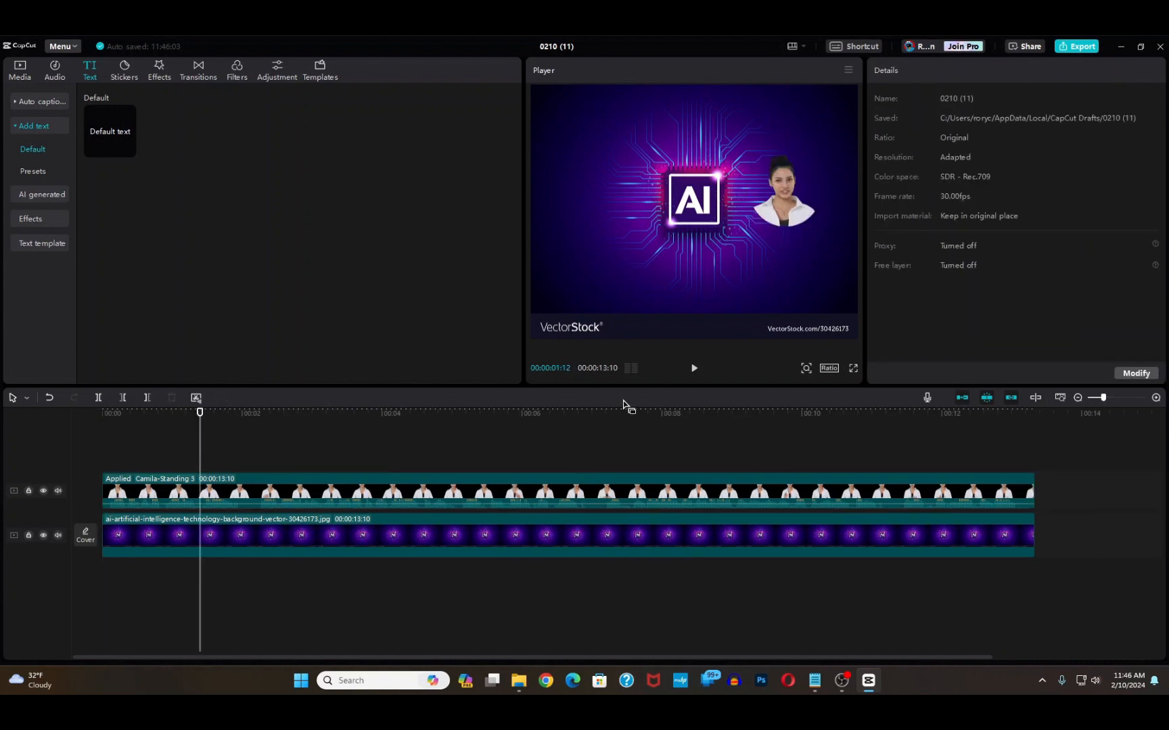
click(694, 369)
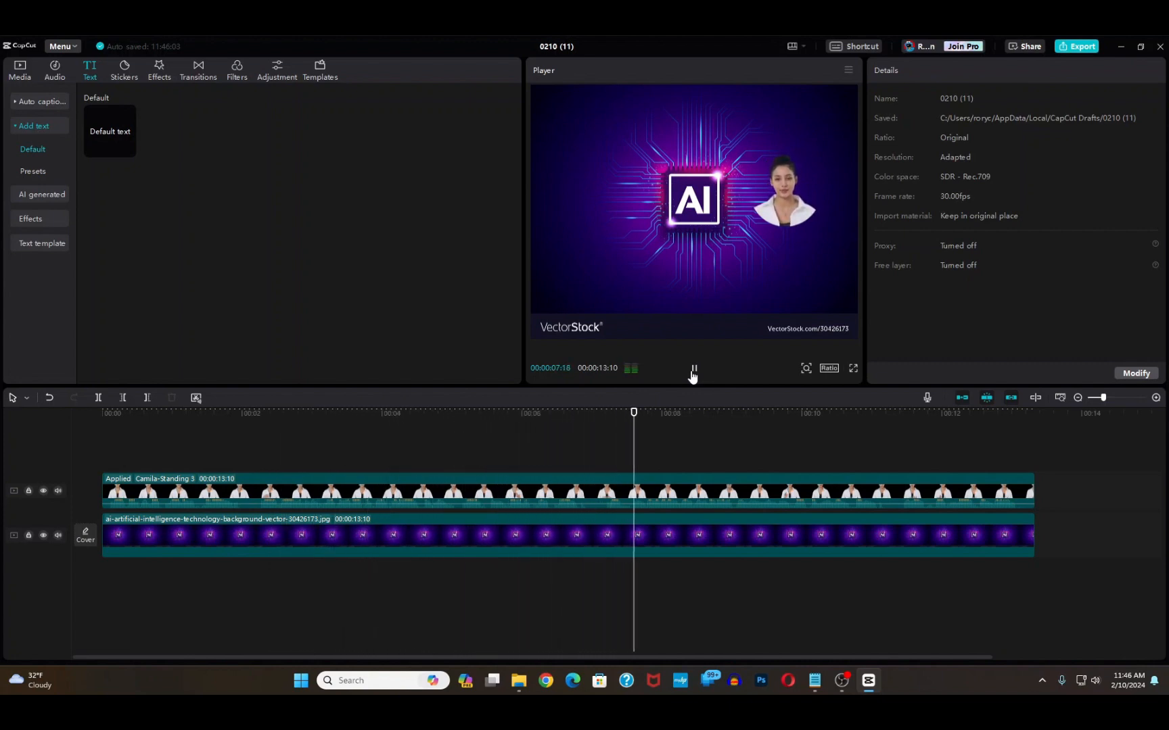
Step: Stop playback, switch the character's mask to a 687 by 960 rectangle at X 5, Y 166, and return the playhead to the start
click(693, 370)
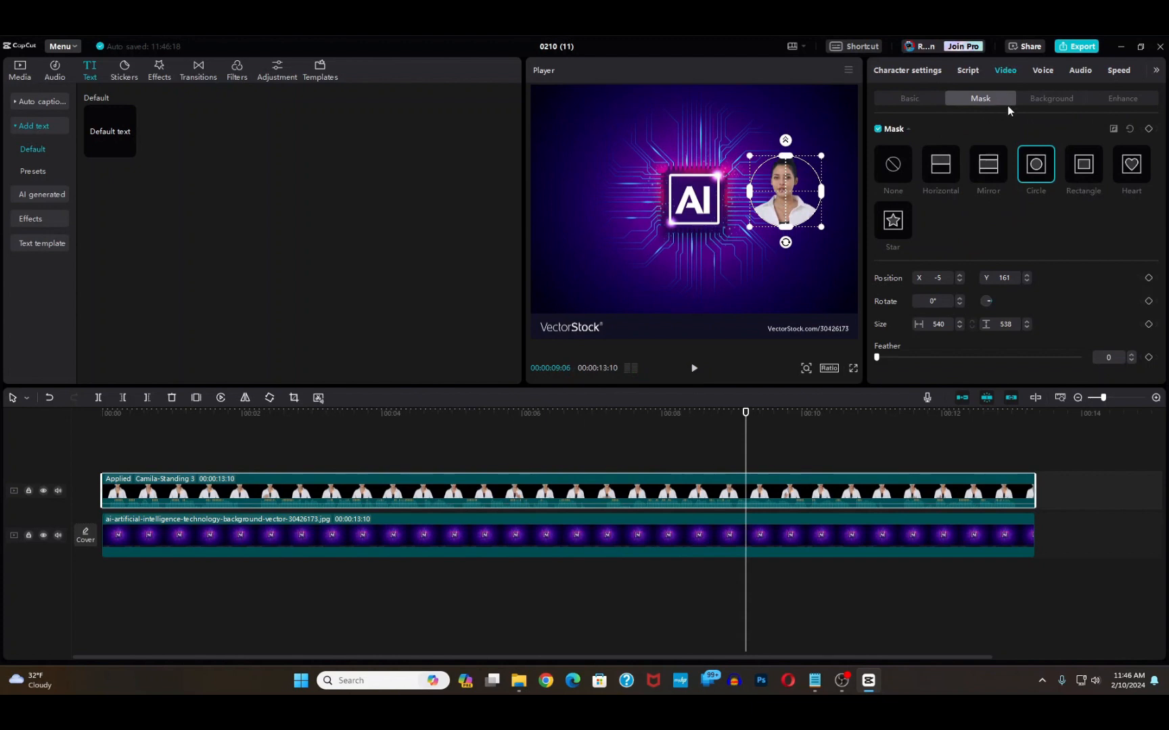
click(1087, 167)
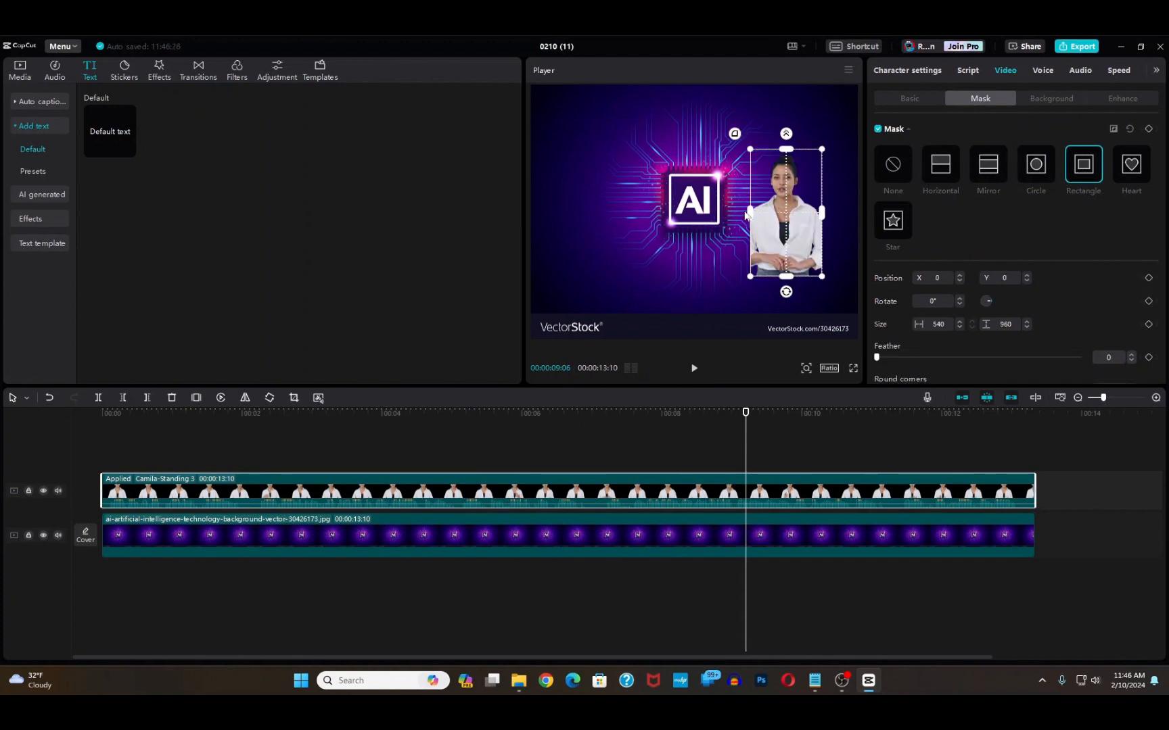
drag(749, 215, 741, 215)
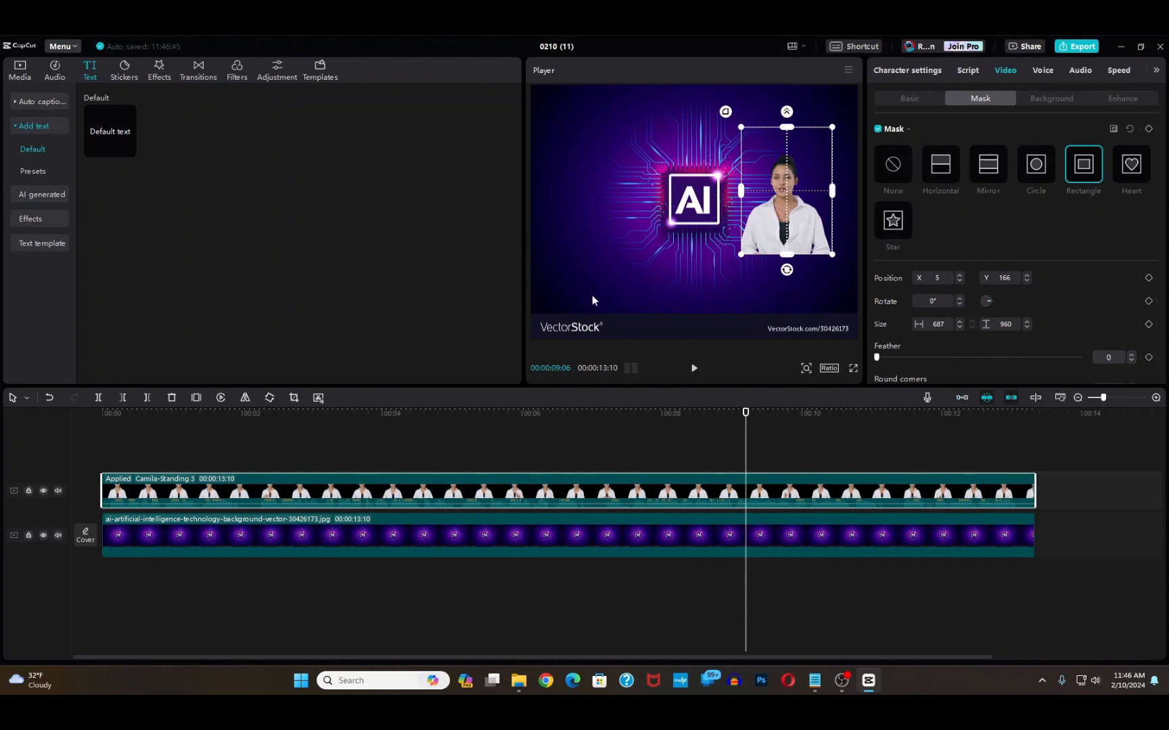
click(468, 447)
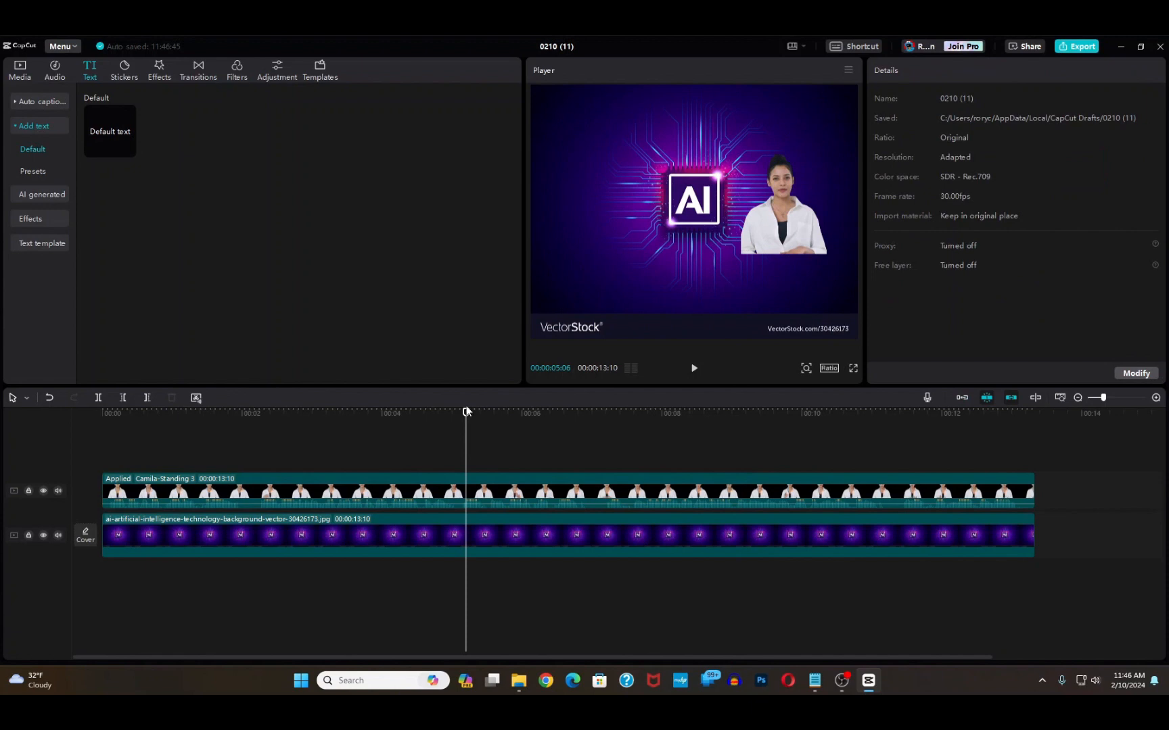
drag(465, 413, 447, 413)
drag(365, 424, 70, 436)
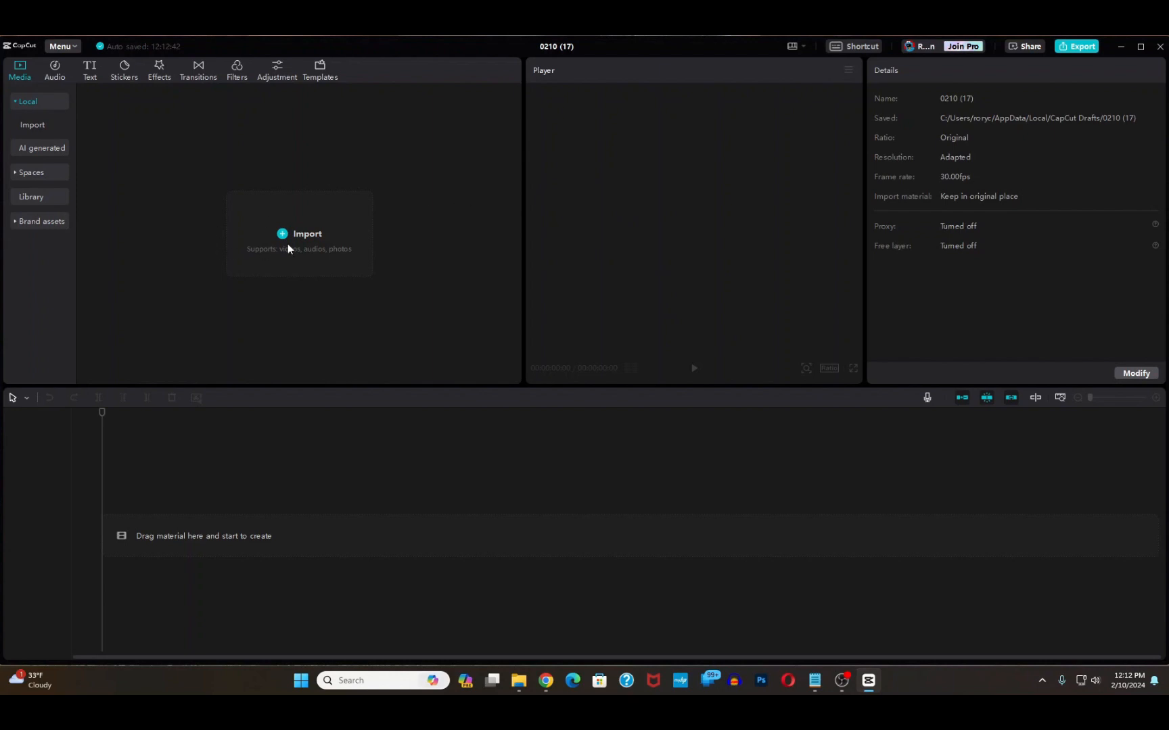
Step: Import image-w1280.webp into the empty project and place it at the start of the timeline
click(304, 234)
double_click(340, 159)
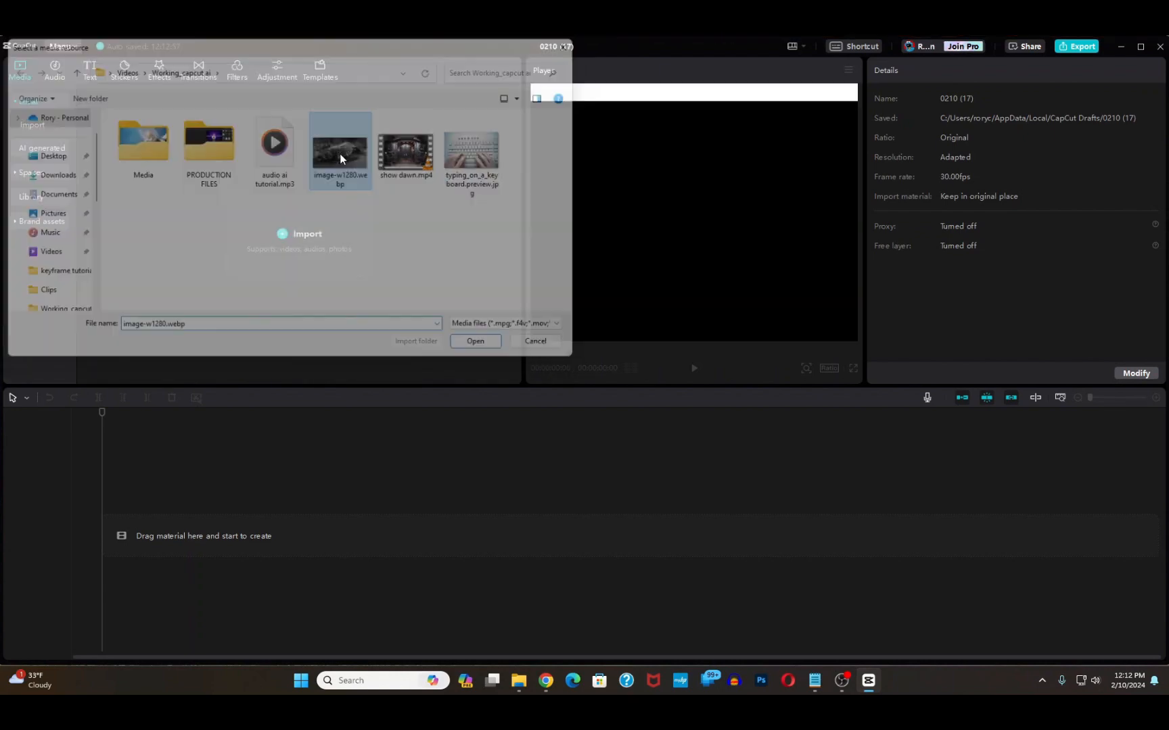
drag(101, 182, 124, 538)
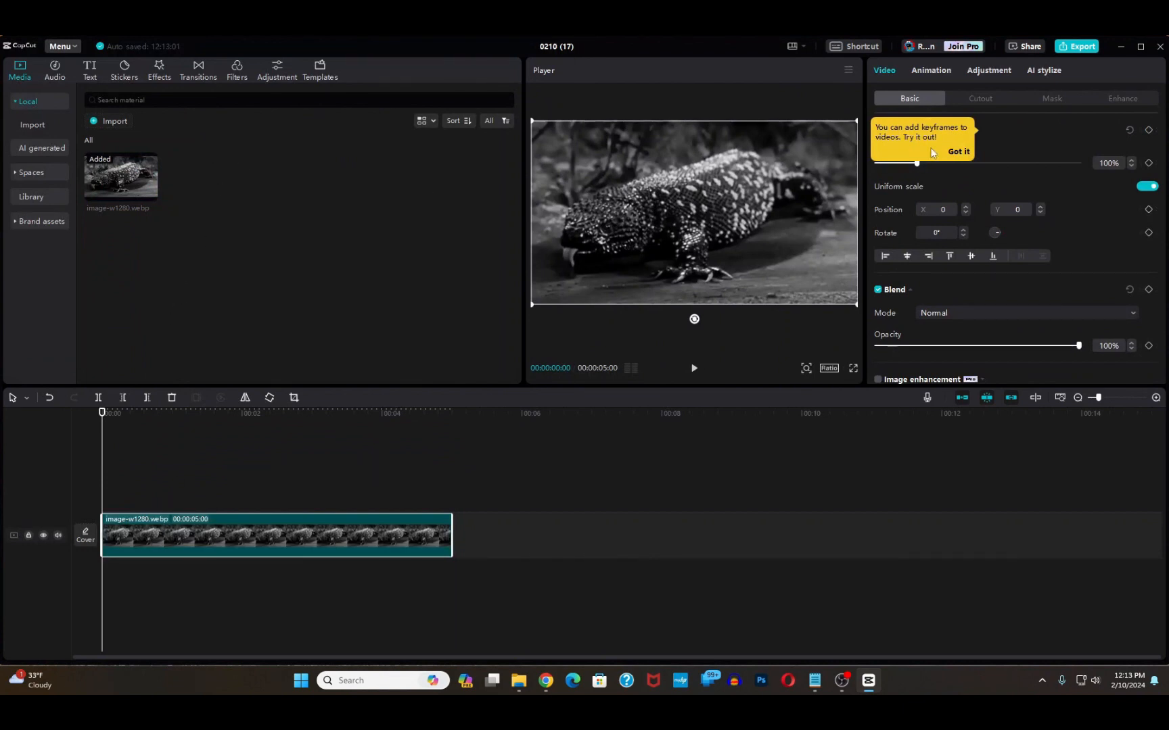
click(955, 152)
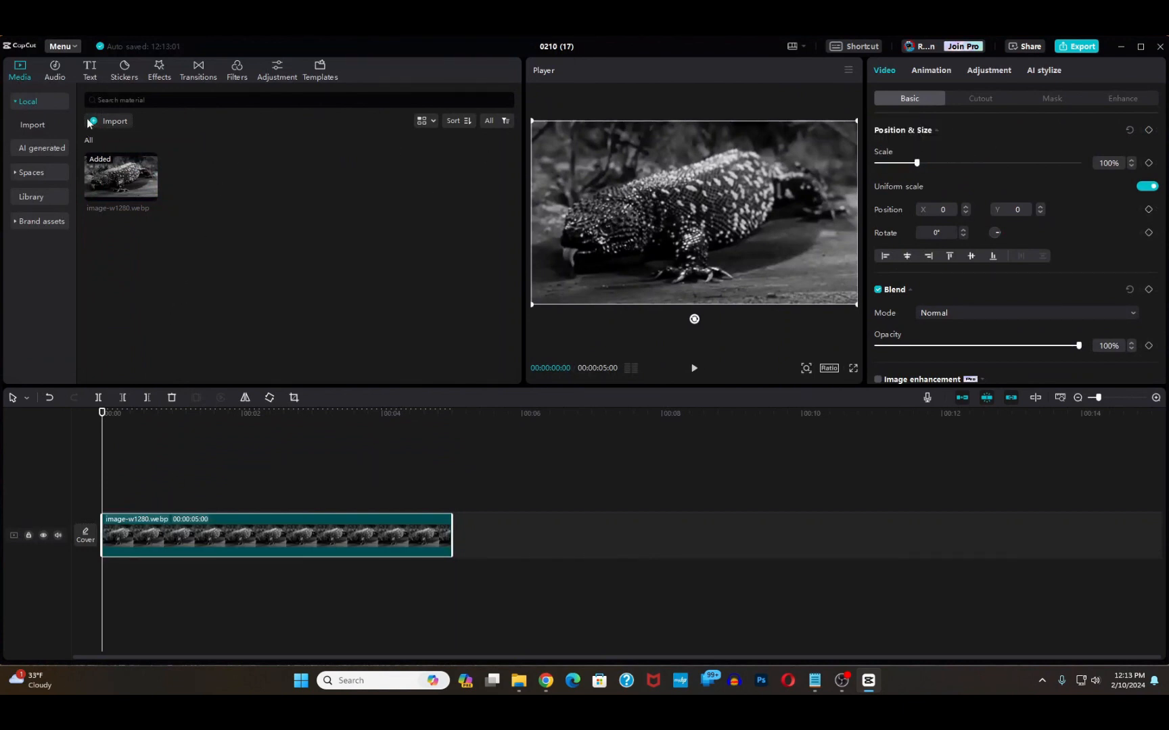
Step: Add a default text clip at the start above the lizard image and open its AI writer in Talking script mode
click(88, 68)
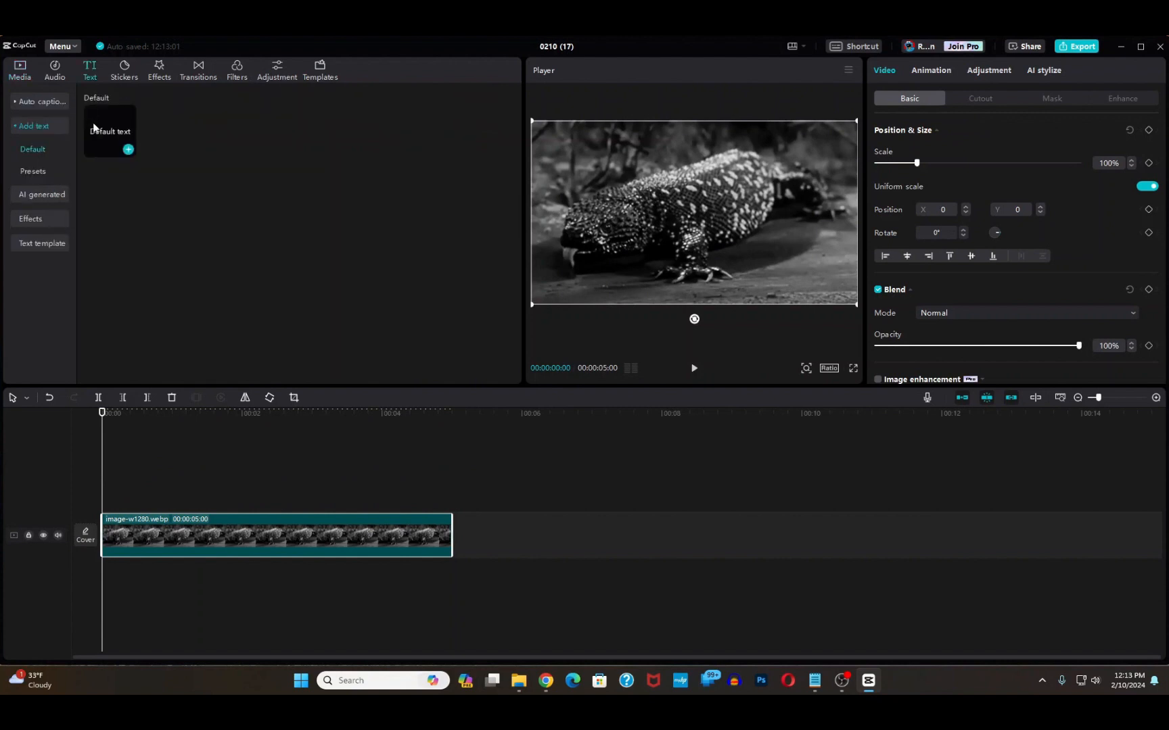
drag(109, 134, 172, 501)
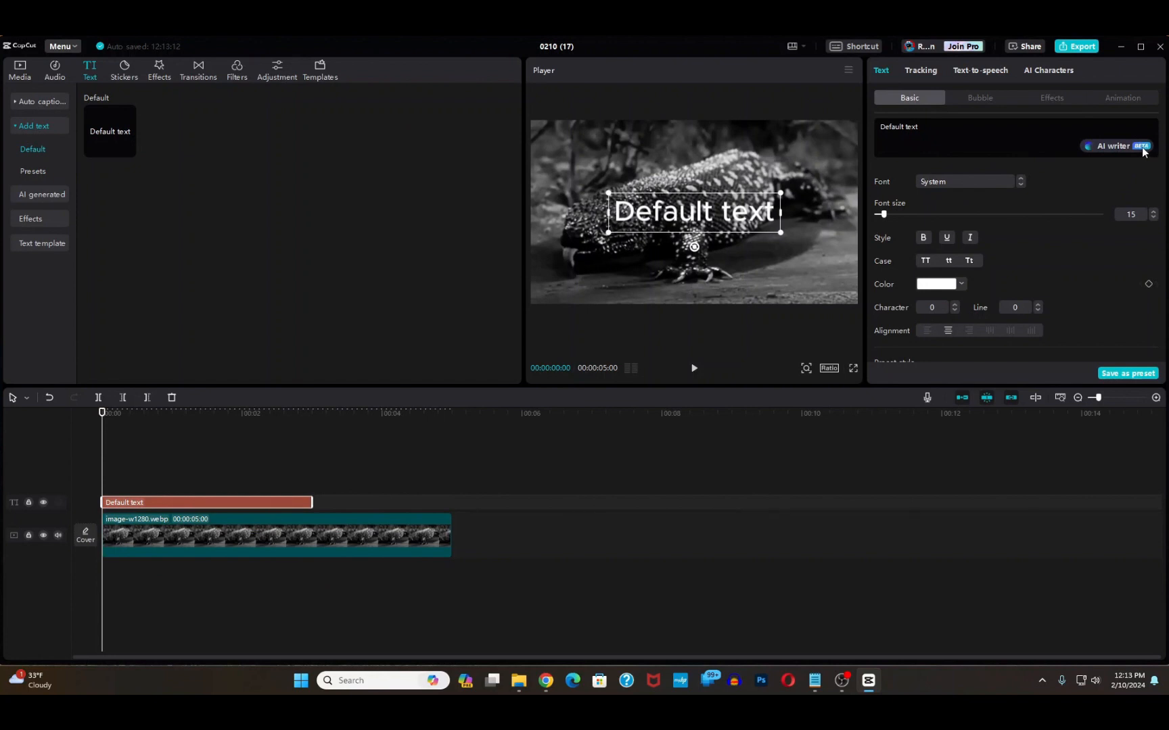
click(1101, 146)
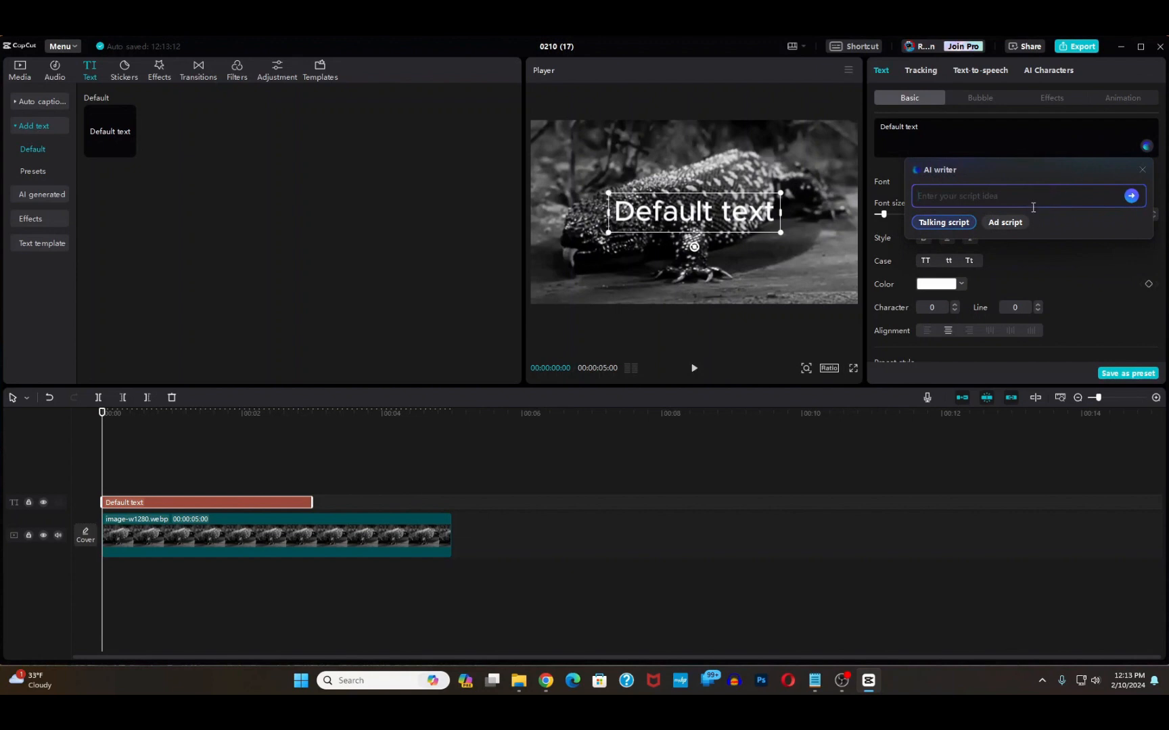
click(1005, 222)
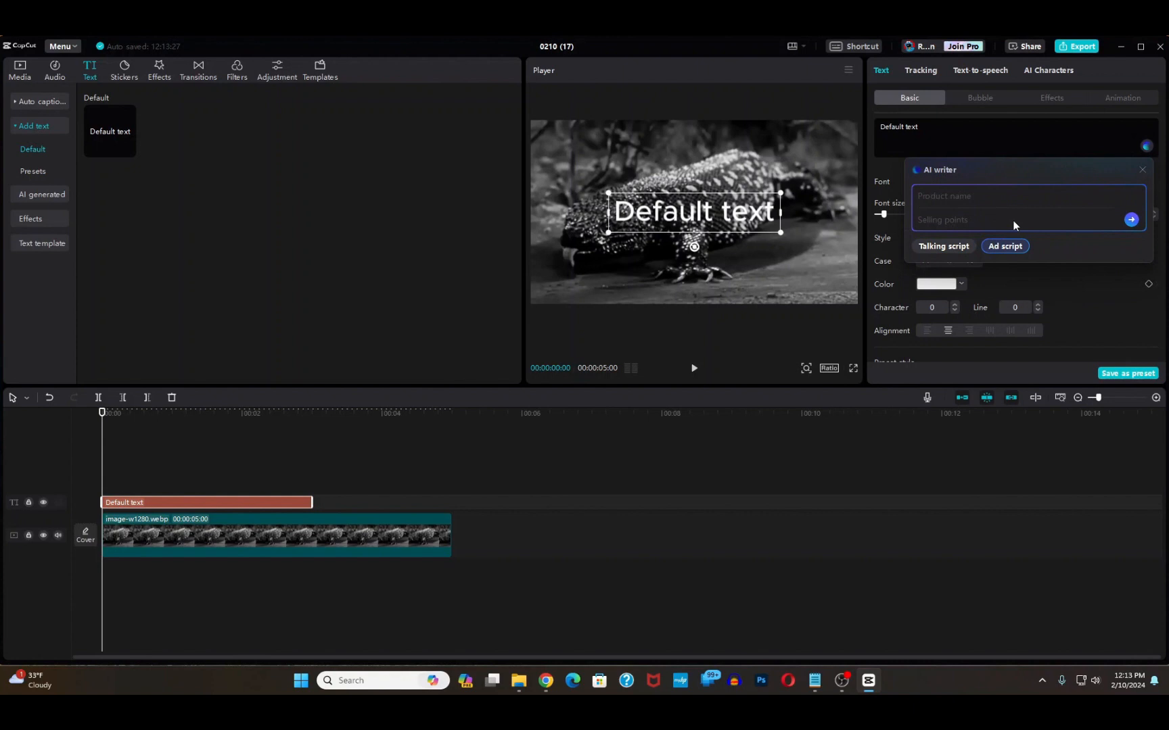
click(937, 218)
click(943, 246)
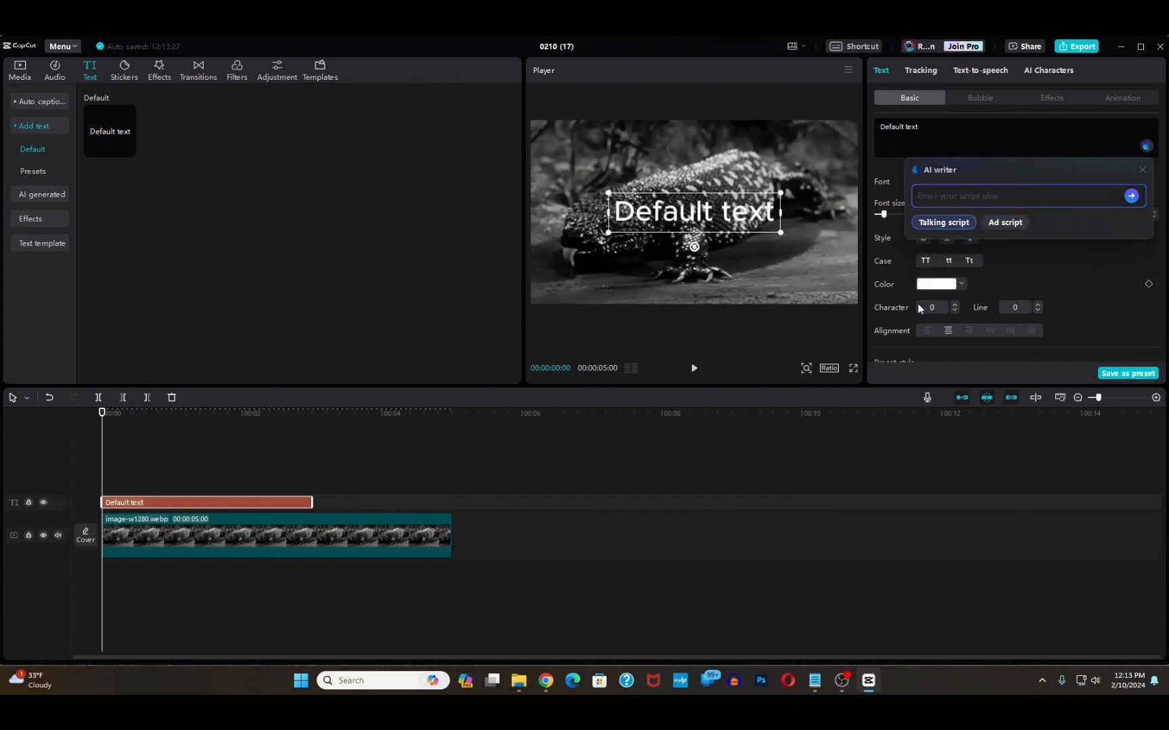
Step: Generate a talking script from the Giant Gila Monster description taken from the Wikimedia Commons page in Chrome
click(546, 681)
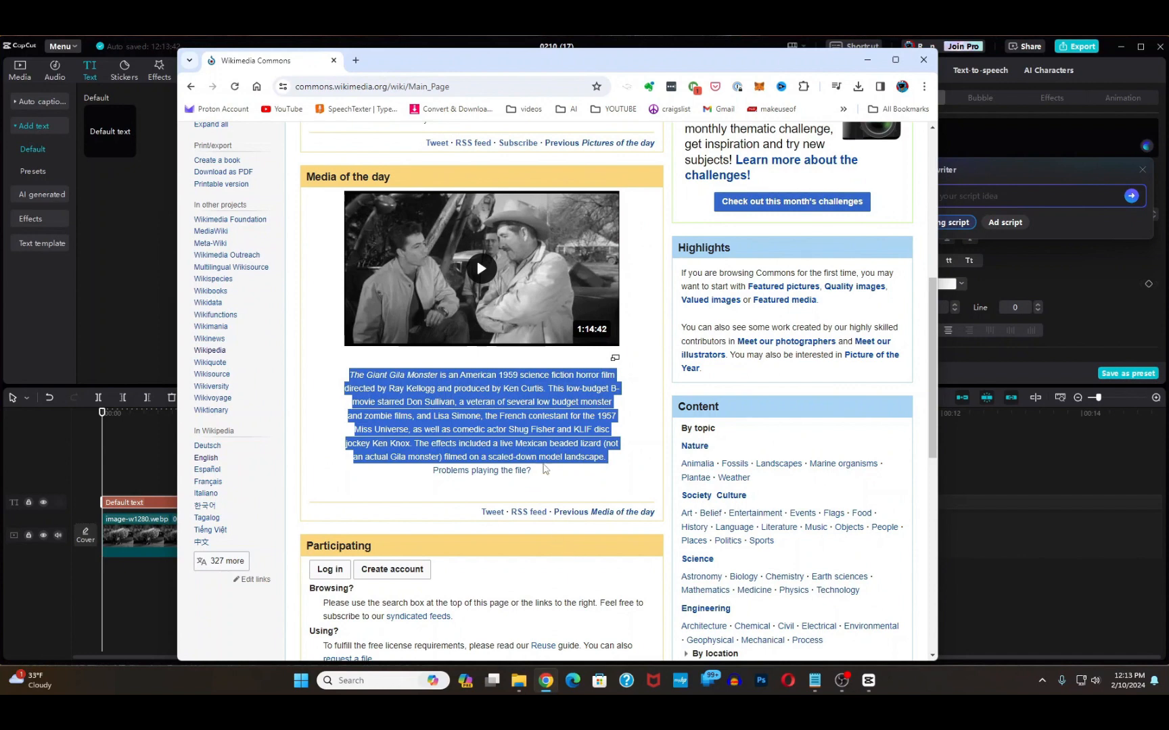
click(867, 60)
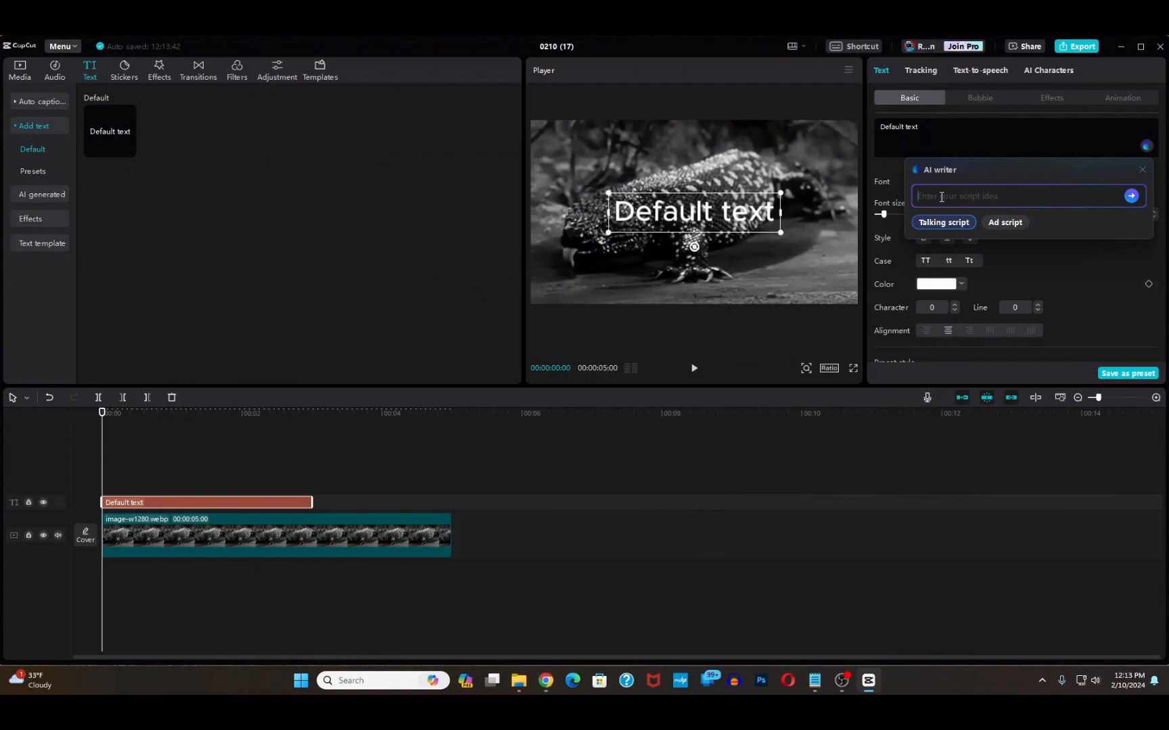
key(ctrl+v)
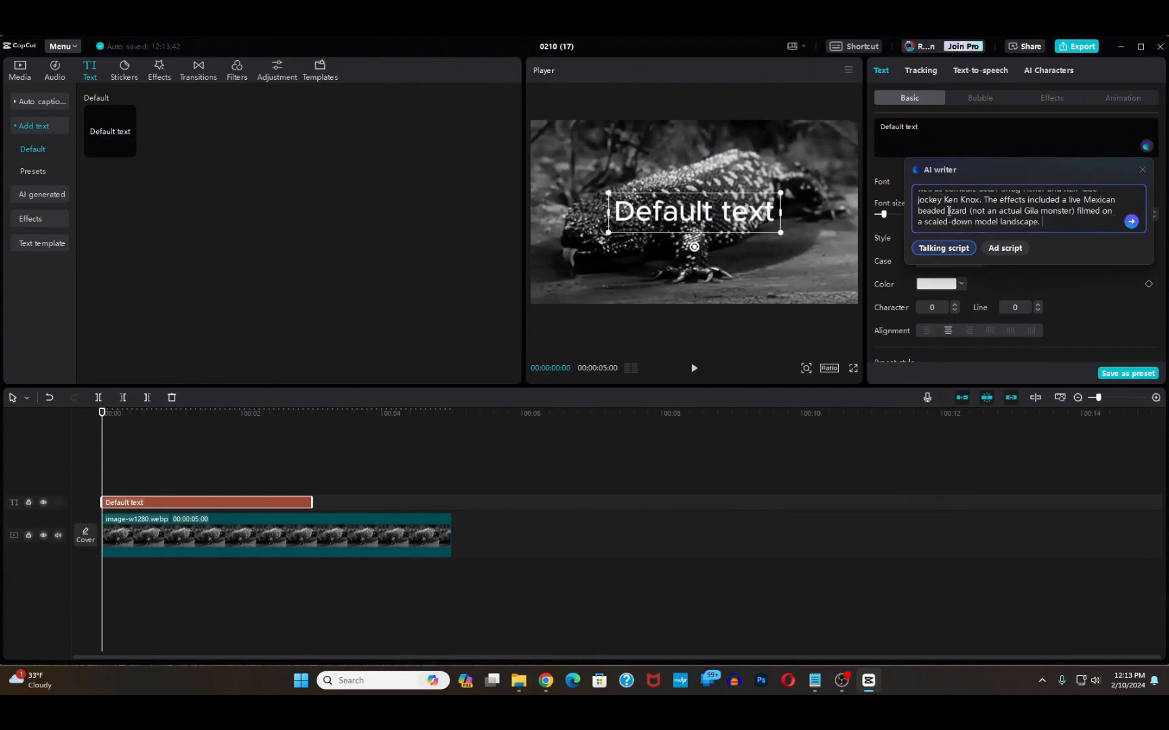
click(1131, 221)
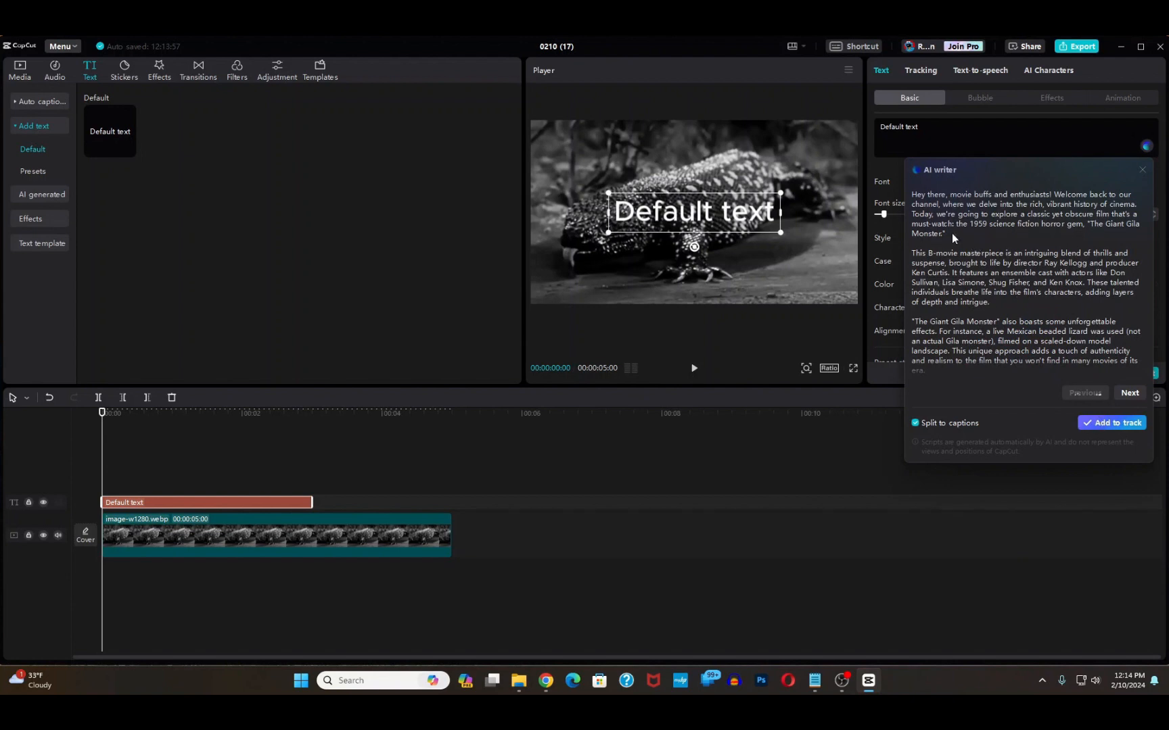
Step: Review the generated script, add it to the track split into captions, and delete the default text clip
drag(913, 195, 1141, 367)
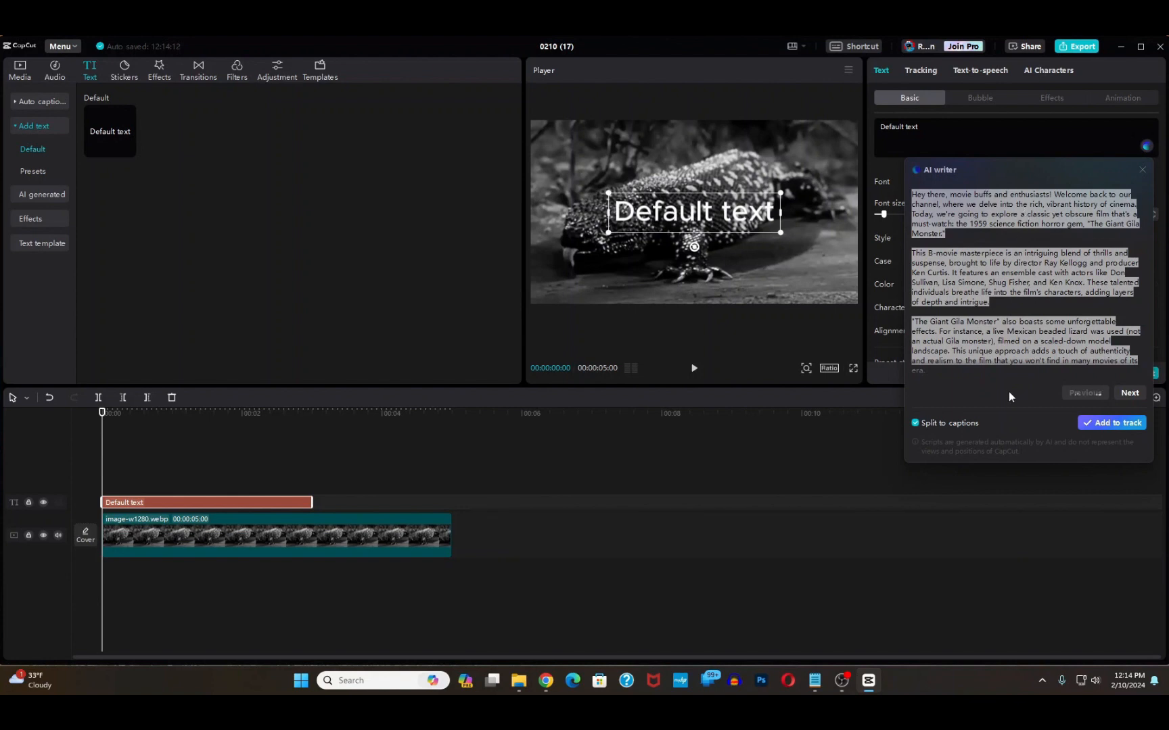
click(996, 340)
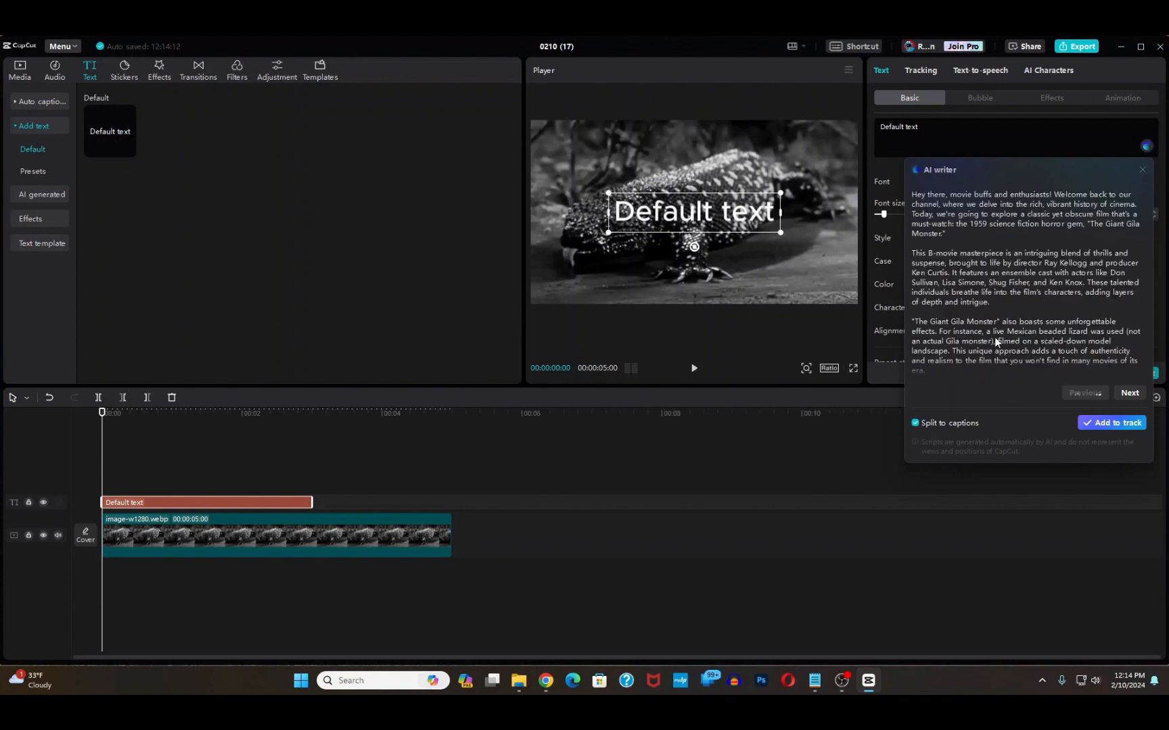
scroll(996, 335, down, 4)
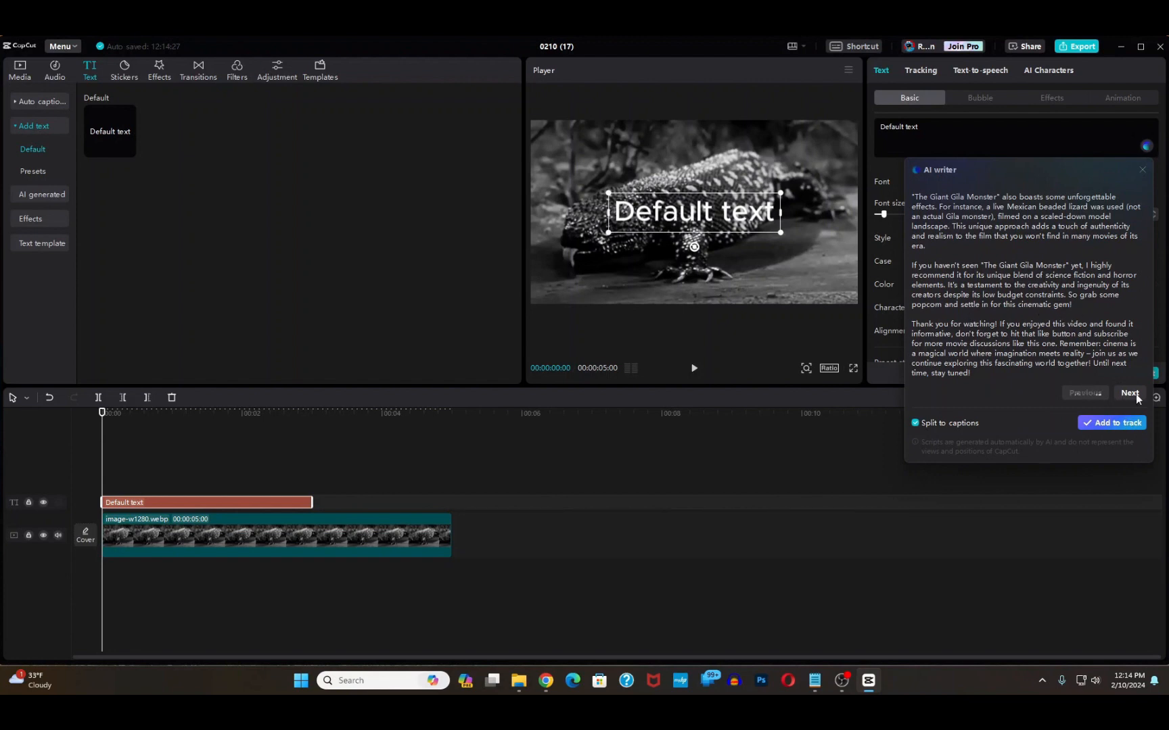
click(1104, 423)
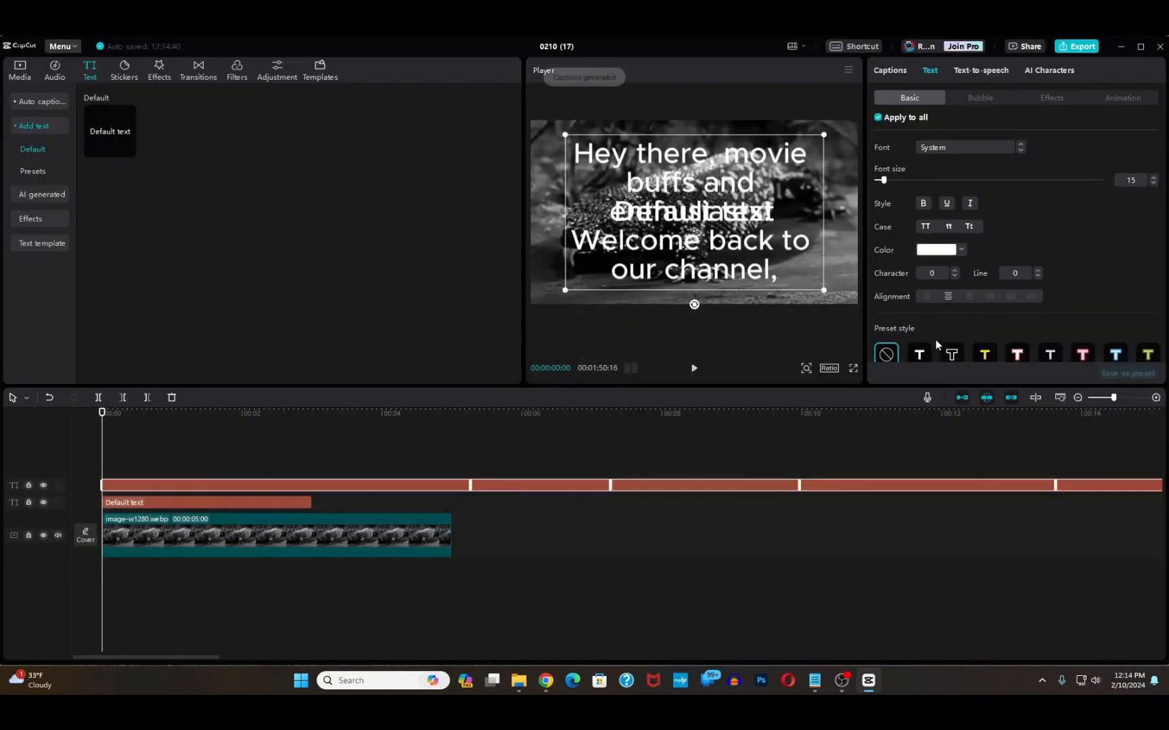
right_click(297, 503)
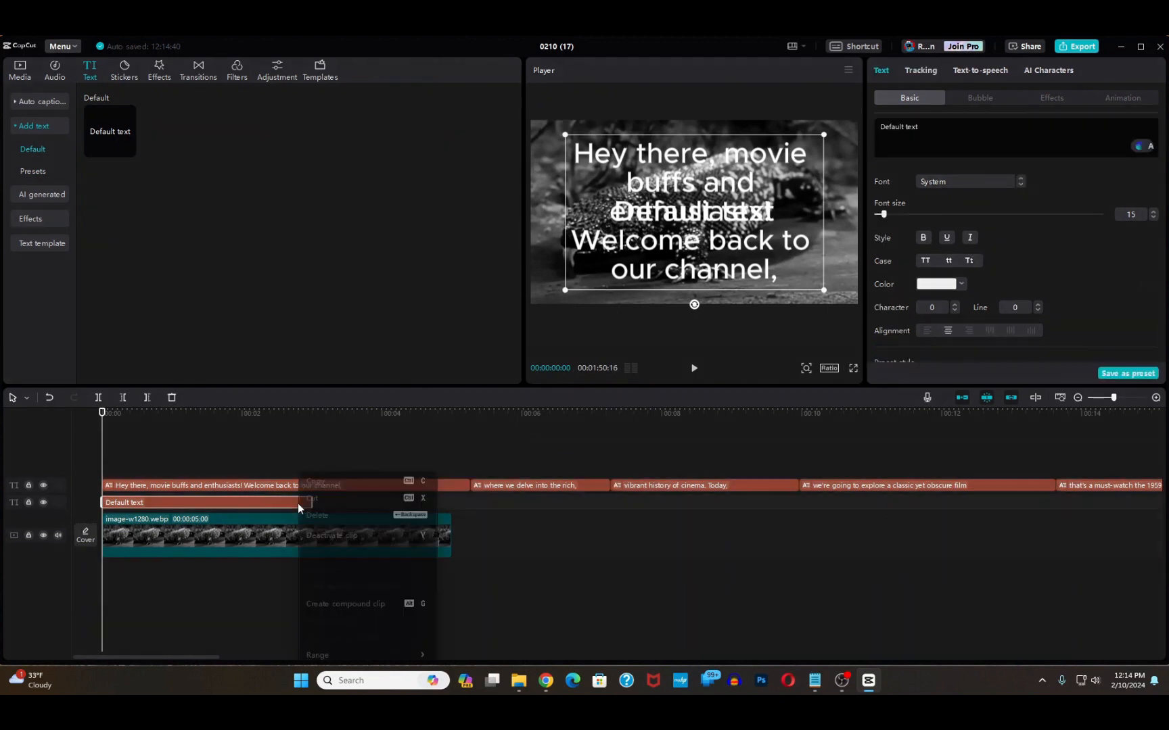
click(318, 515)
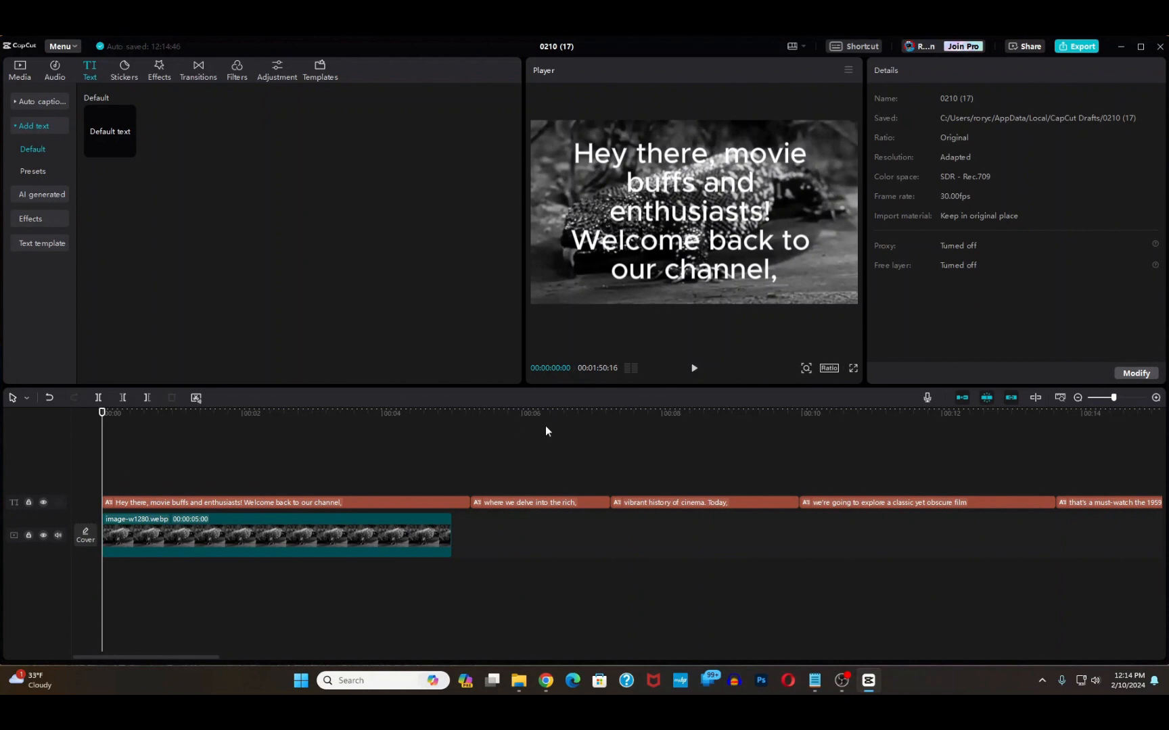
Step: Shorten the first caption to about 2.5 seconds, move the next two up behind it, and extend the image clip to 00:00:06:23
drag(463, 502, 275, 502)
drag(545, 509, 390, 502)
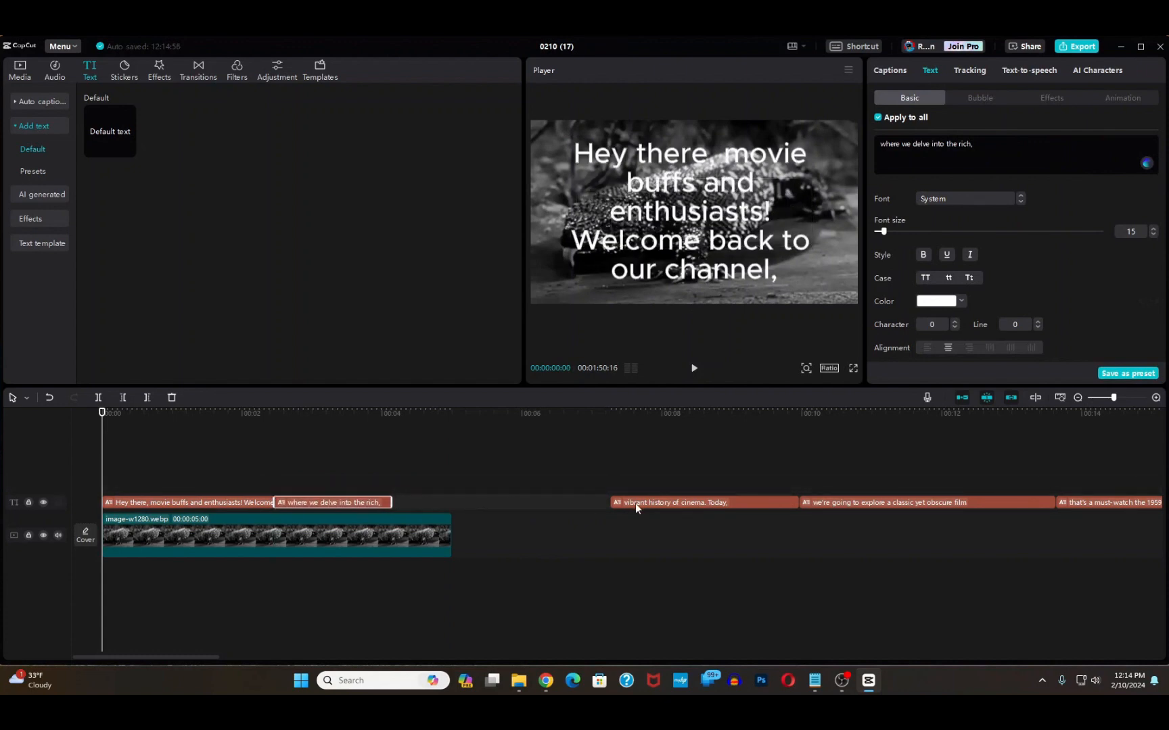
drag(636, 504, 402, 486)
click(448, 536)
drag(452, 538, 575, 538)
drag(510, 486, 559, 485)
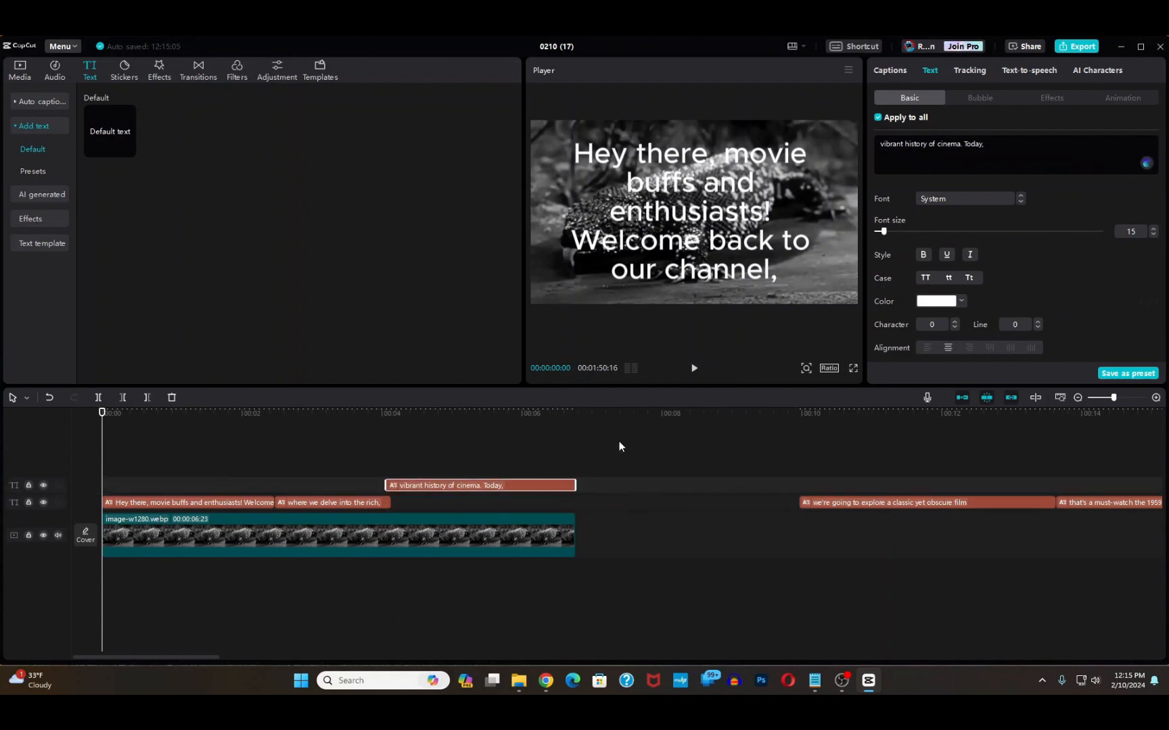
Step: Play the first three captions over the lizard image and inspect the text of the first two
click(694, 368)
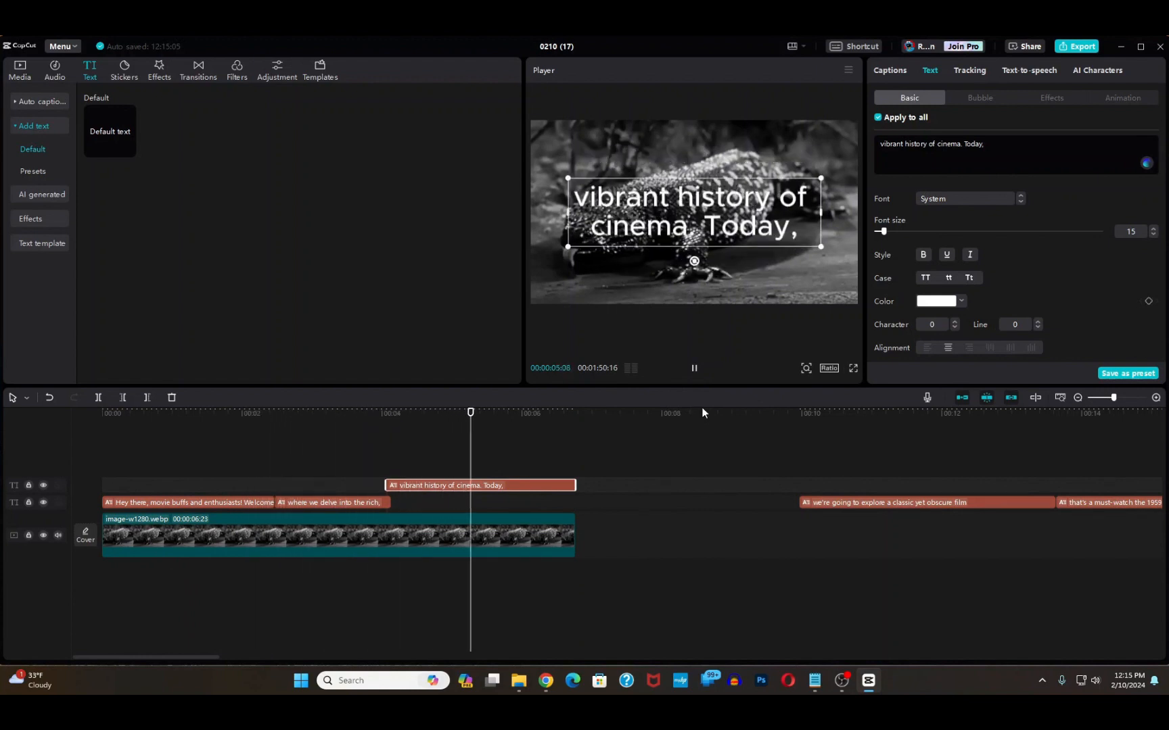
click(694, 369)
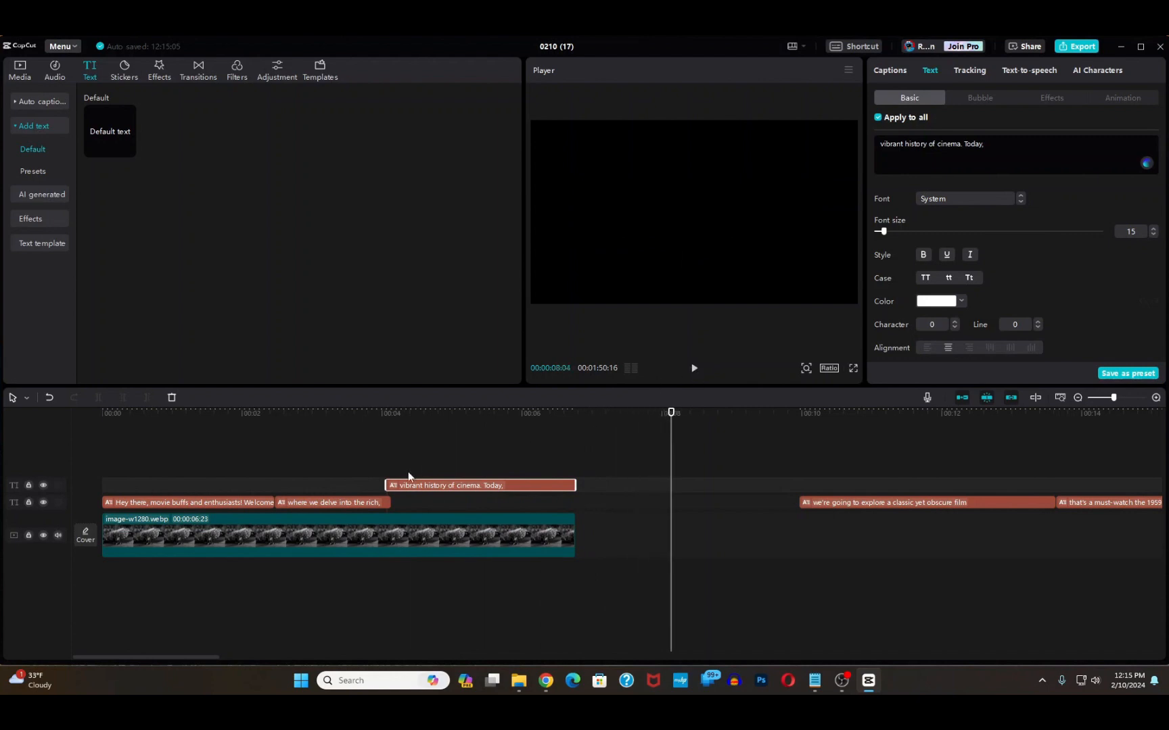
click(242, 504)
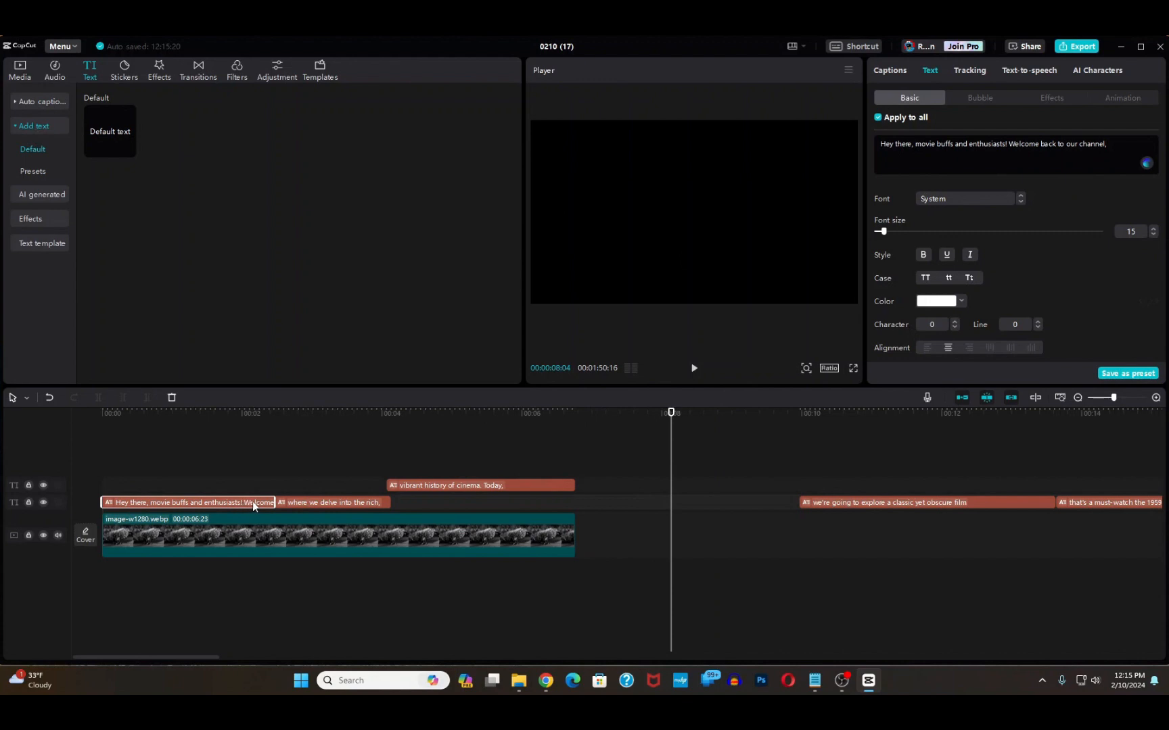
click(304, 507)
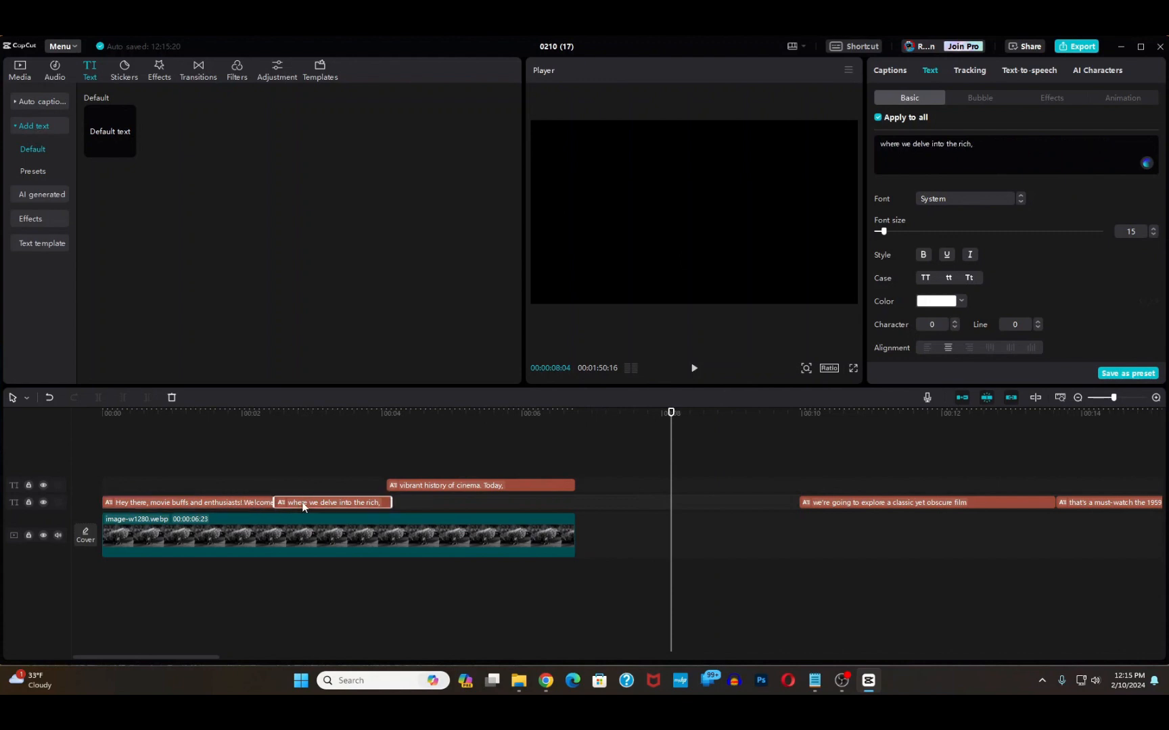
Step: Try to generate a talking script from the second caption without entering a script idea, and close the AI writer
click(1148, 165)
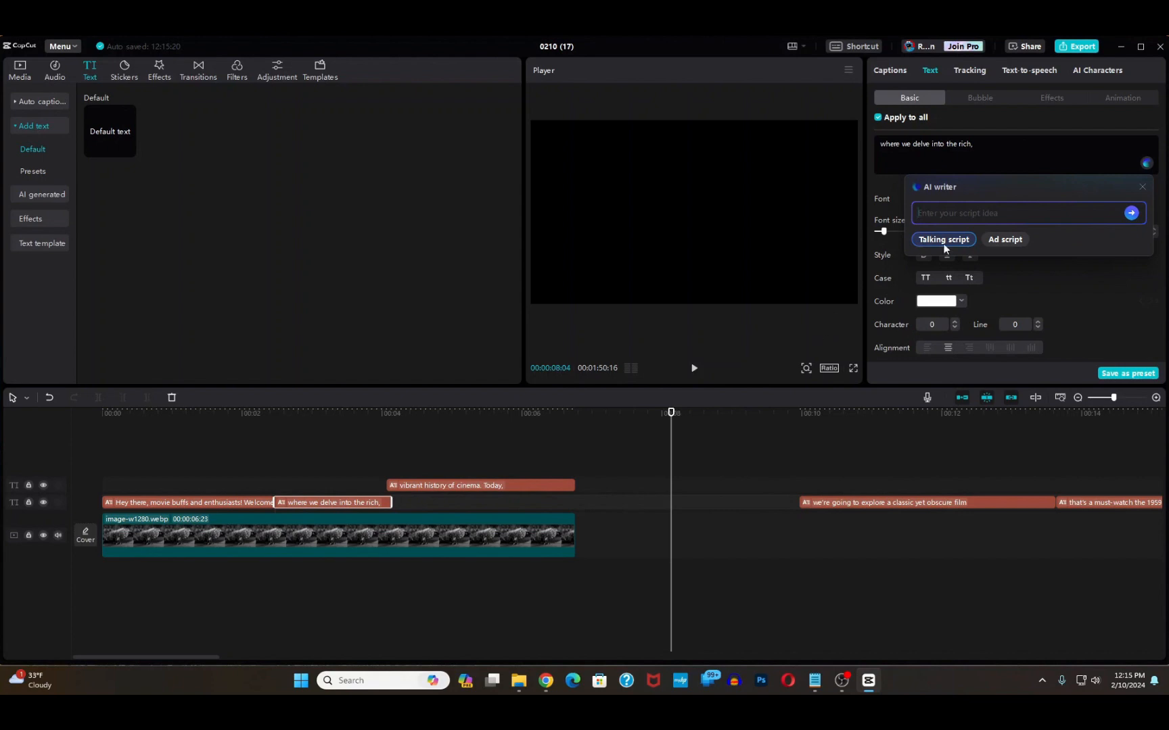
click(1131, 214)
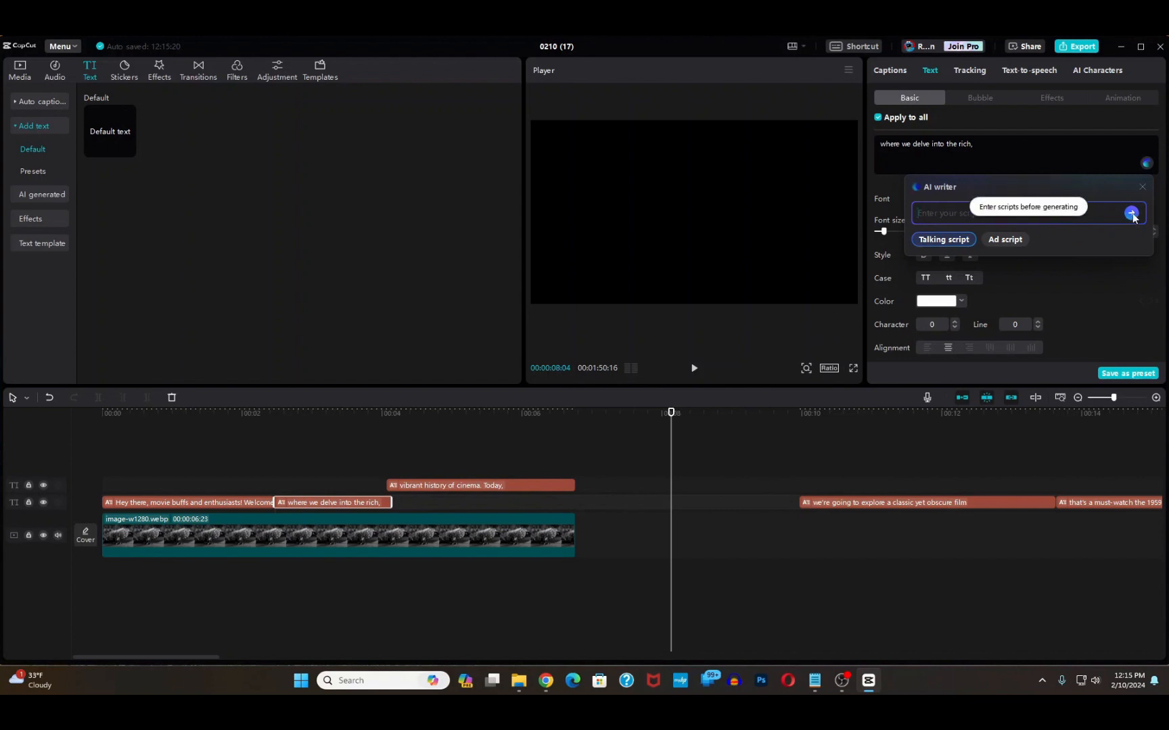
click(1142, 187)
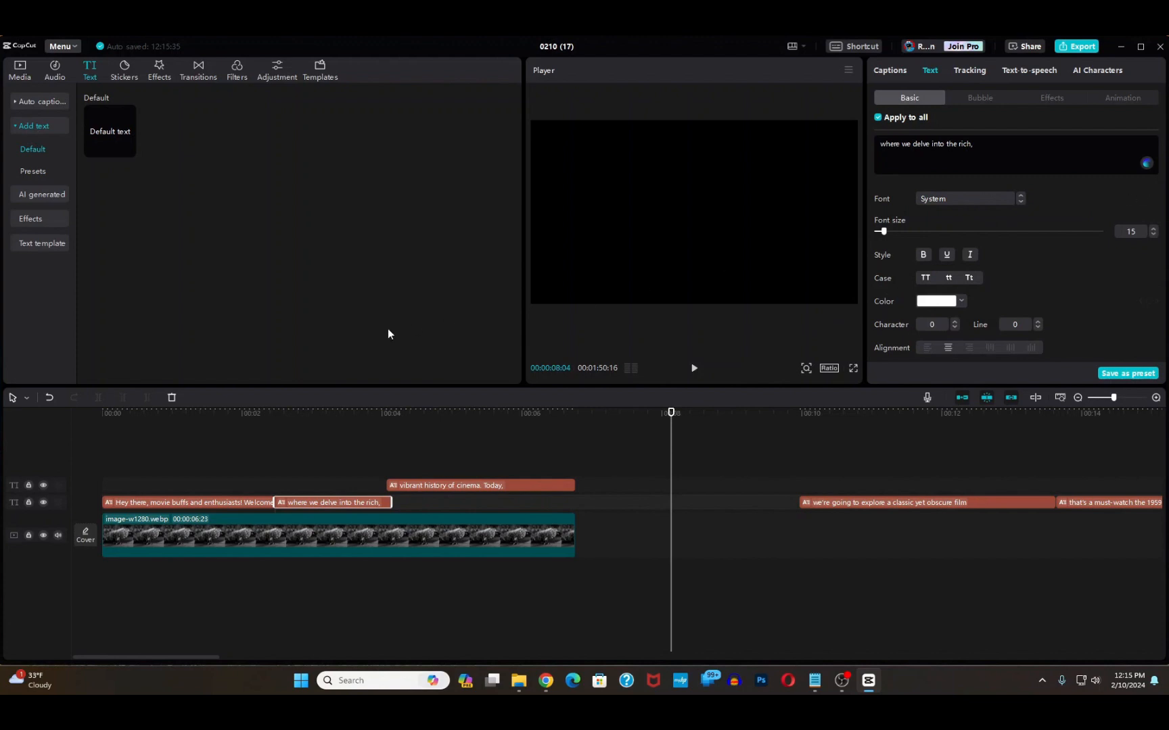
Step: Try to move the "vibrant history of cinema. Today," caption down onto the same track as the other captions
click(424, 486)
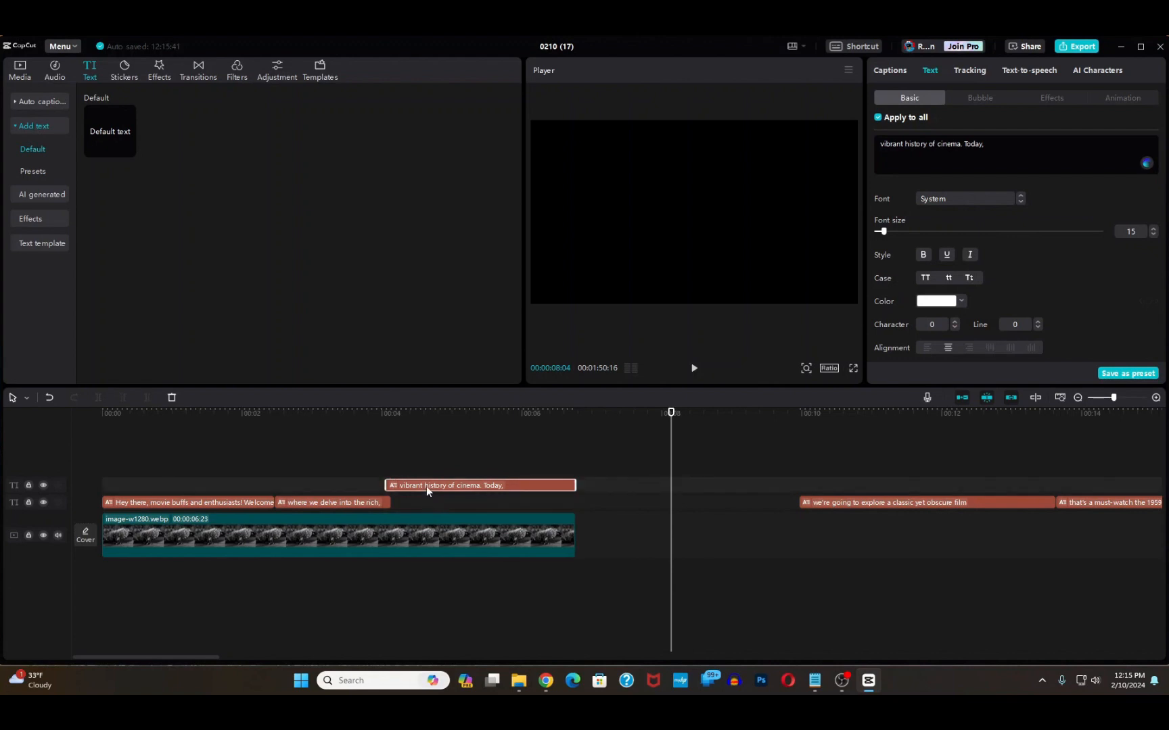
drag(426, 487, 440, 509)
drag(435, 512, 428, 506)
click(275, 532)
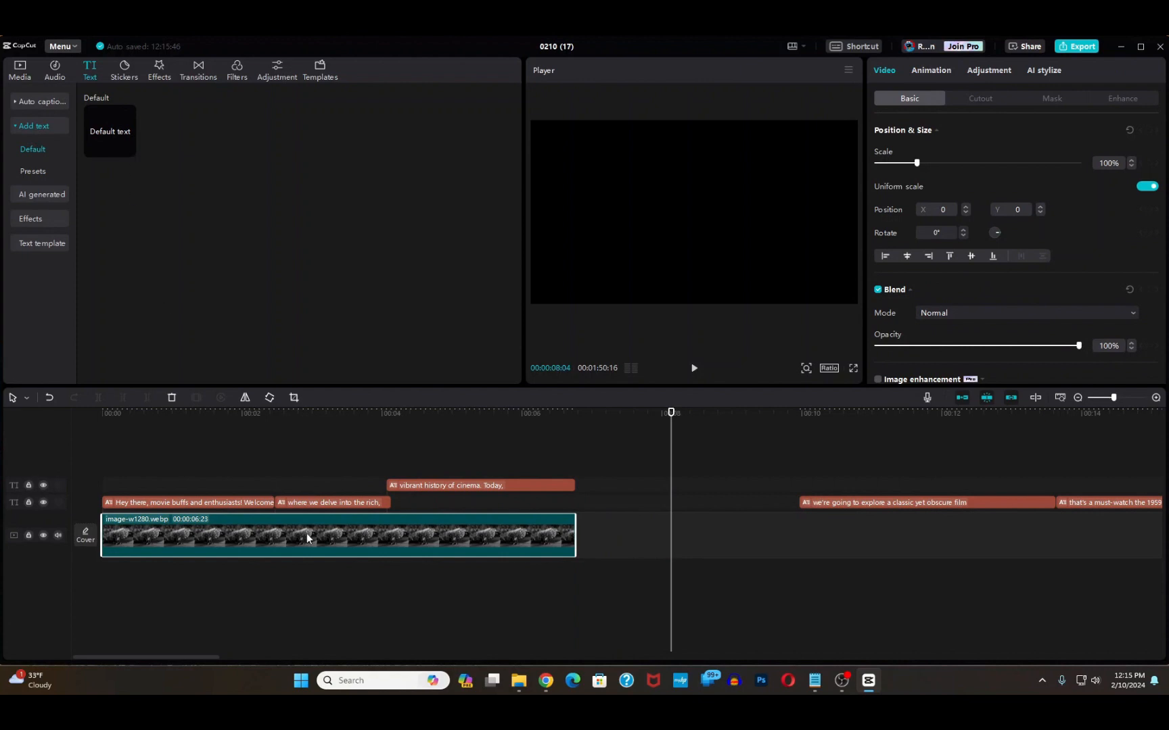
Step: Add another default text clip on a new track above the captions, and open and close its AI writer
drag(112, 131, 155, 467)
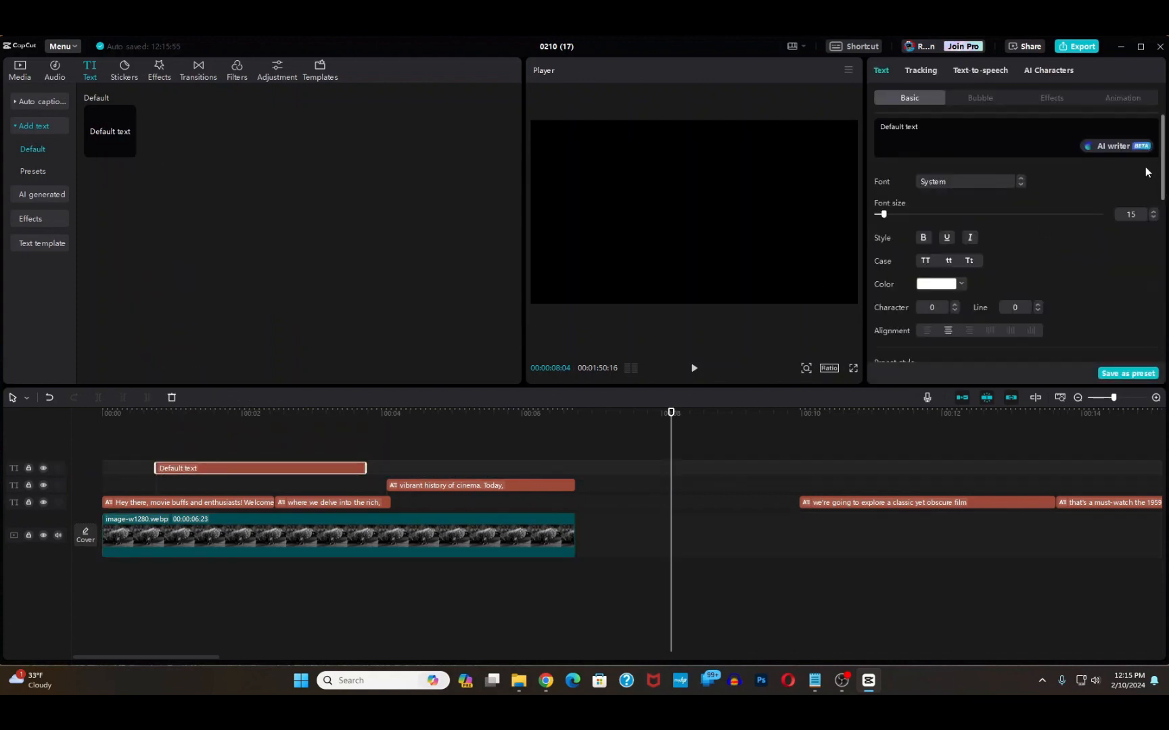
click(1122, 146)
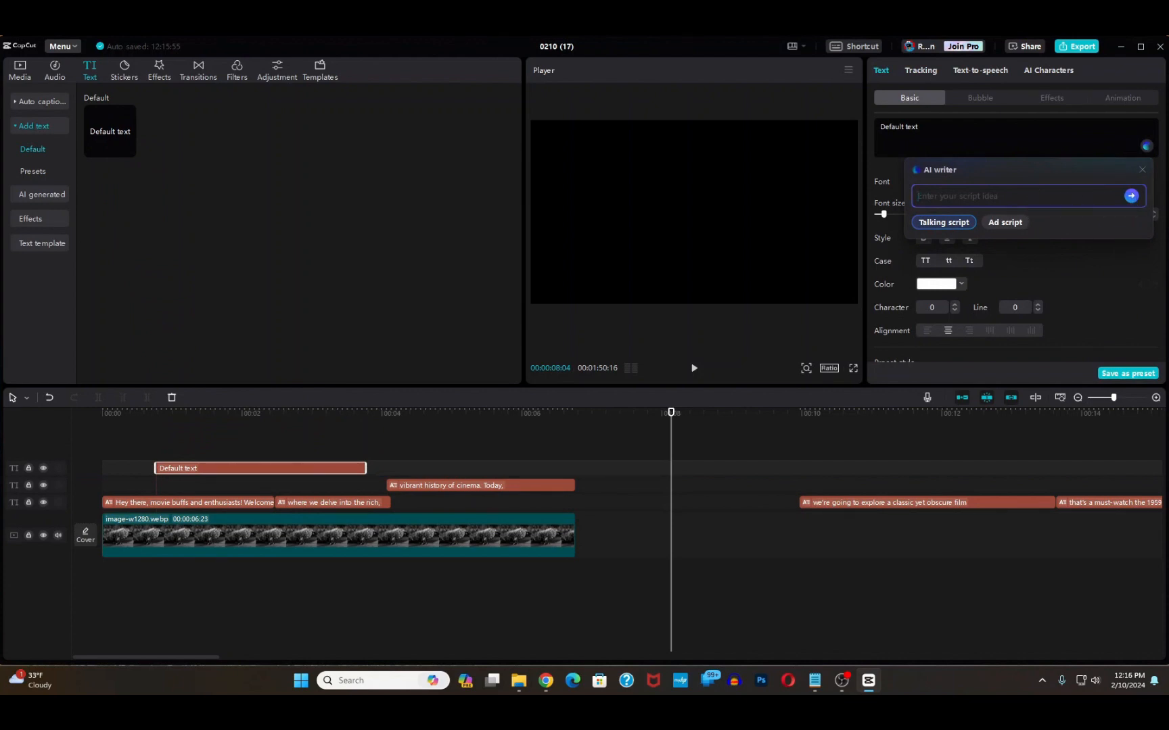
click(1142, 170)
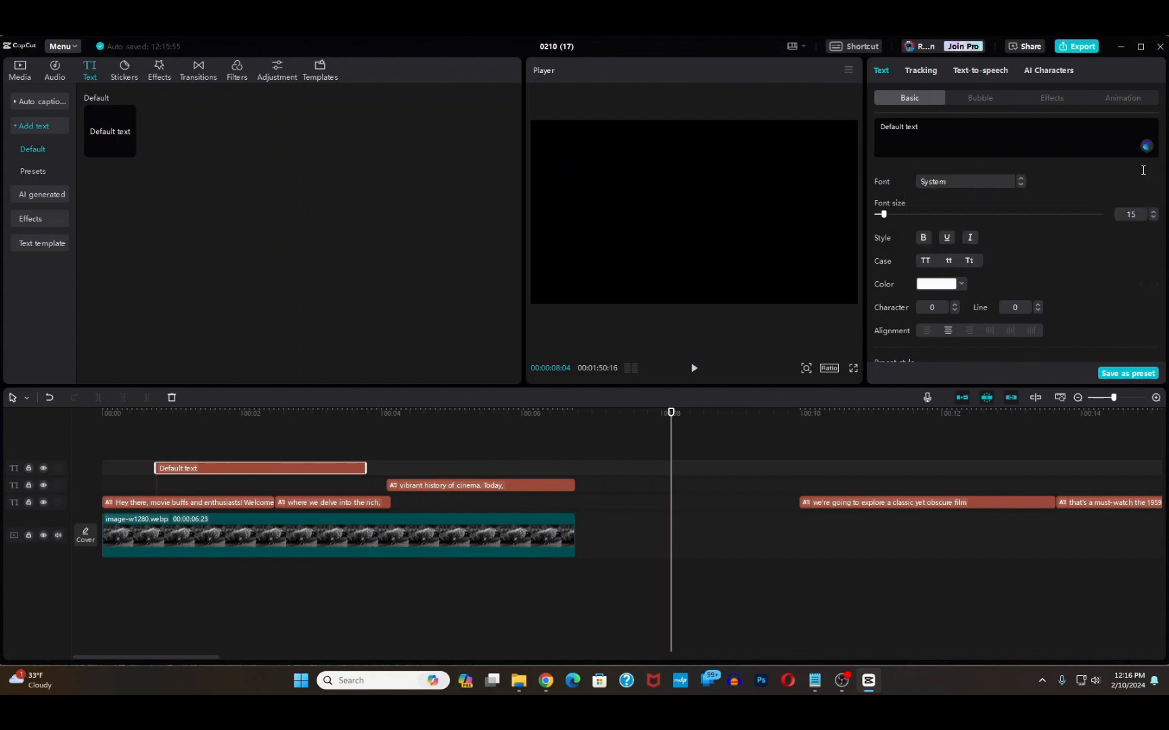